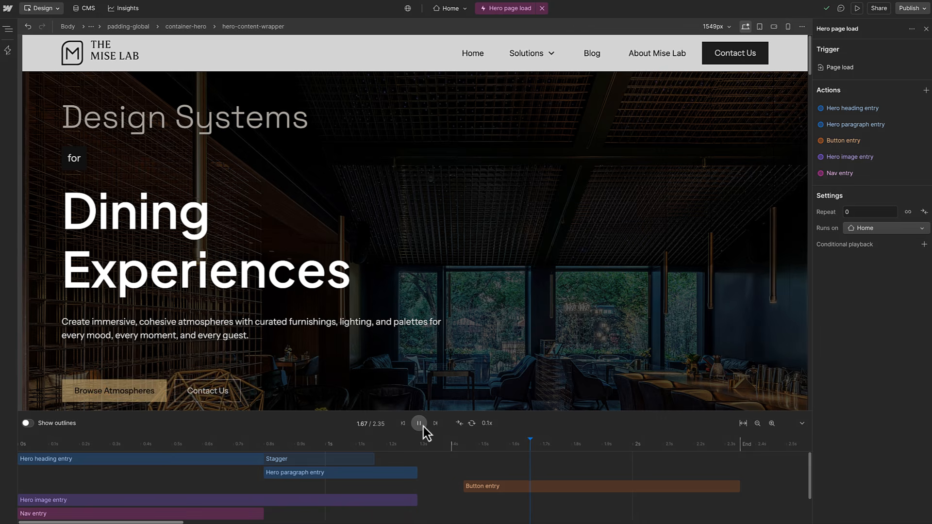
Preview the Mise Lab home page to watch the hero heading, paragraph and buttons animate in.
{"action": "left_click", "coordinate": [857, 8]}
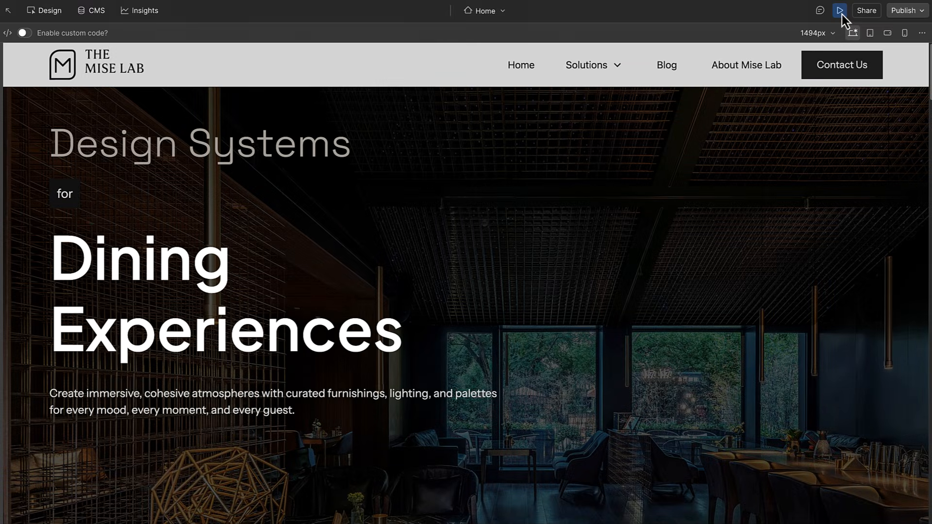
Close the preview and return to the Designer.
{"action": "left_click", "coordinate": [842, 14]}
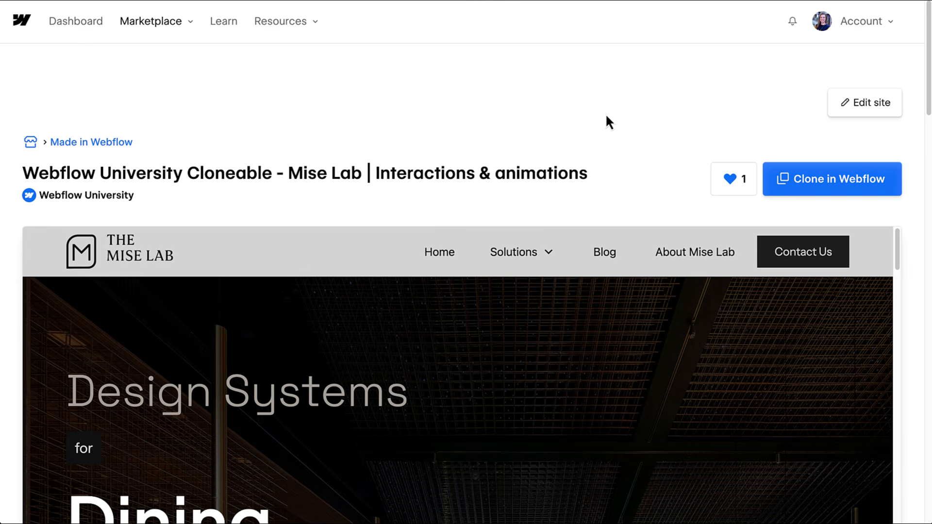
Clone the Mise Lab site into the WFU demo workspace as a new site.
{"action": "left_click", "coordinate": [809, 183]}
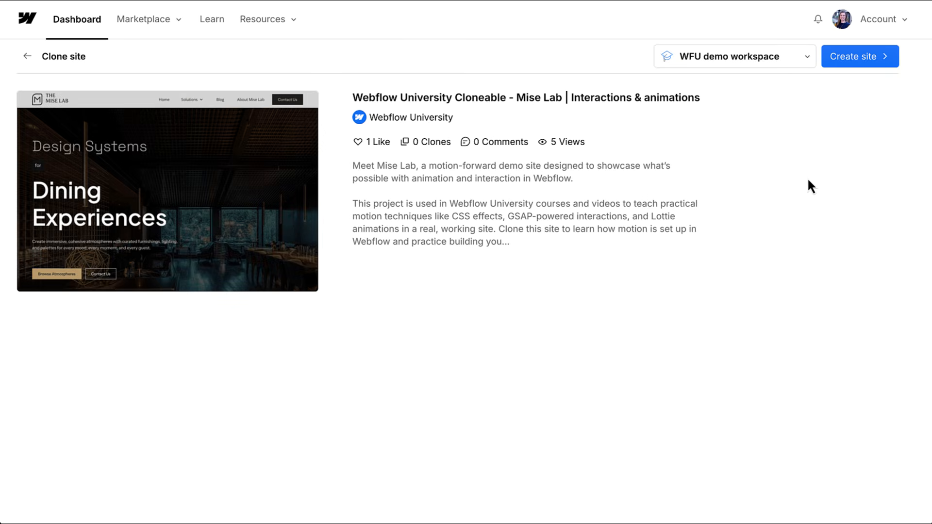
{"action": "left_click", "coordinate": [843, 70]}
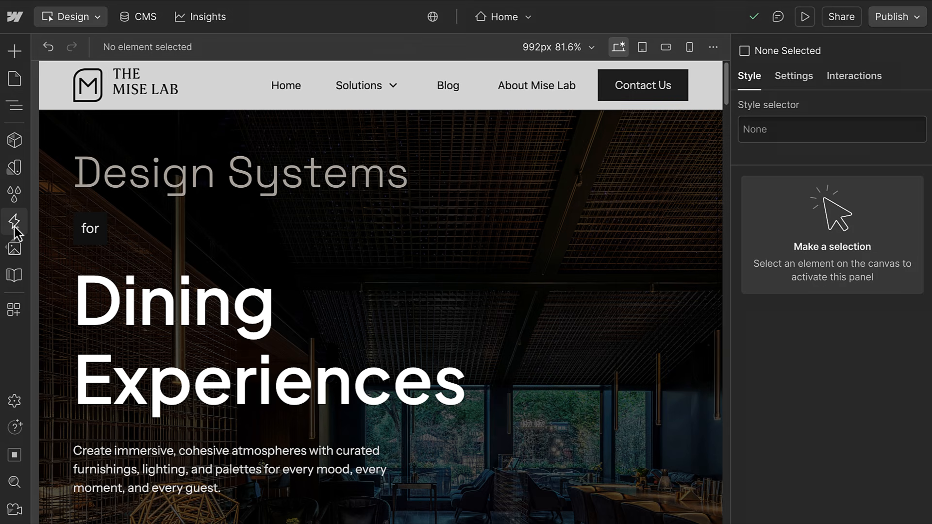
Delete the Hero page load interaction and start a new interaction.
{"action": "left_click", "coordinate": [14, 226]}
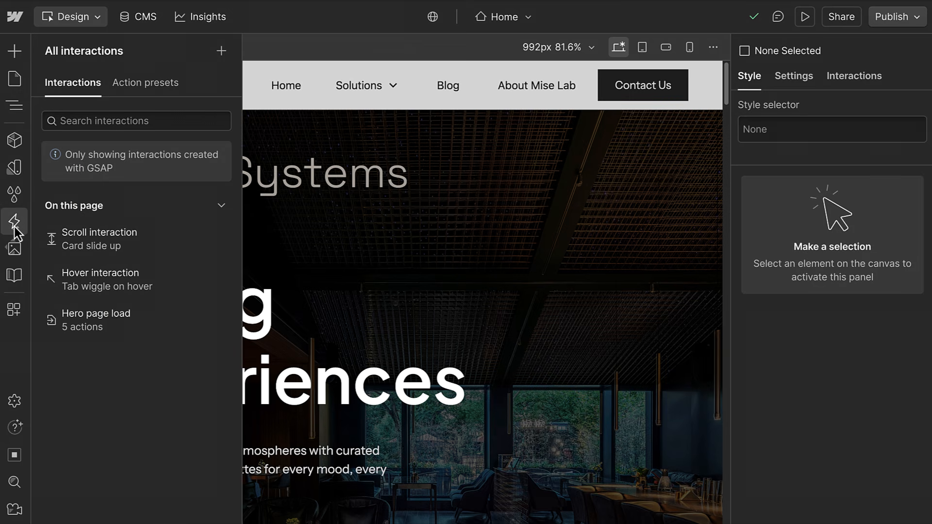
{"action": "left_click", "coordinate": [219, 323]}
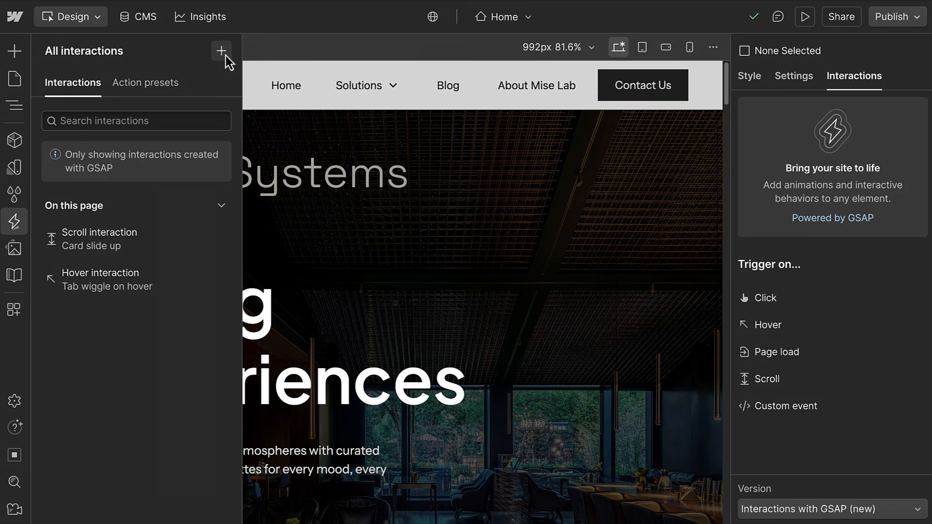
{"action": "left_click", "coordinate": [222, 52]}
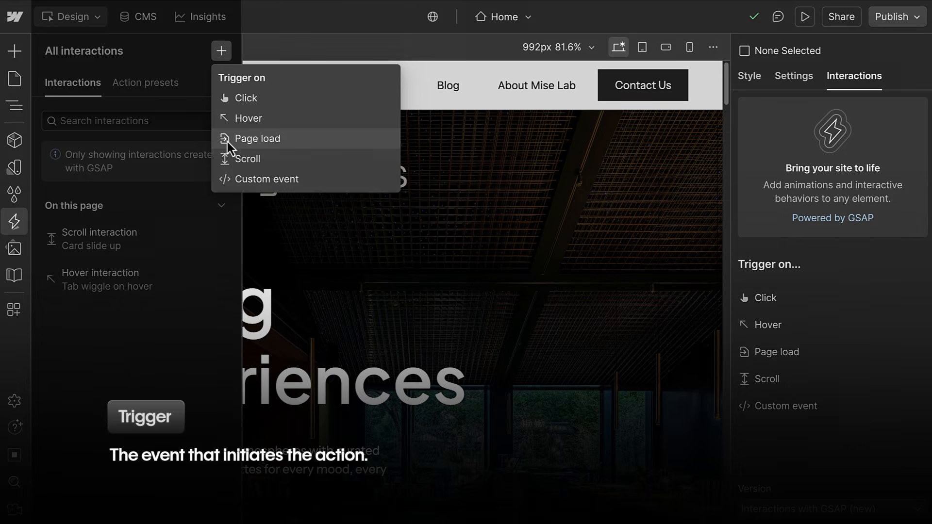
Add a Page load interaction, open the Scroll interaction, and hide the interactions list.
{"action": "left_click", "coordinate": [227, 143]}
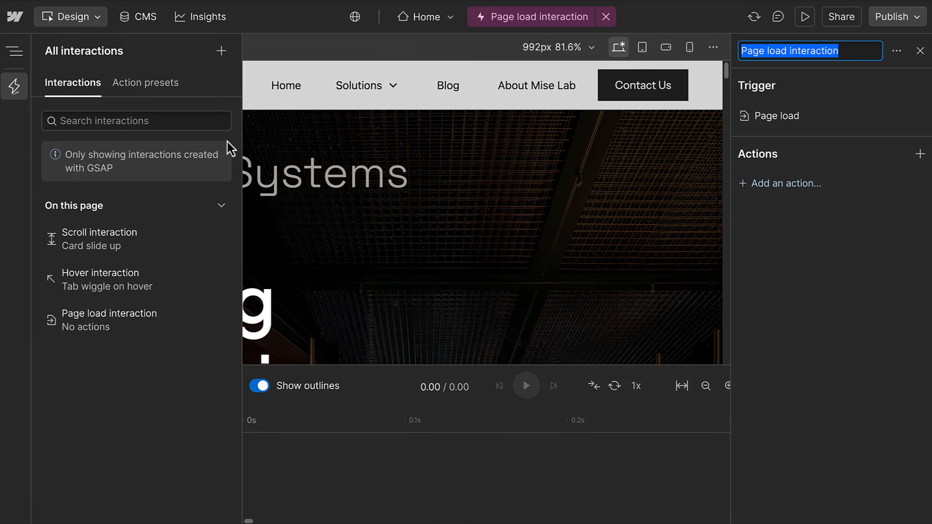
{"action": "left_click", "coordinate": [136, 249]}
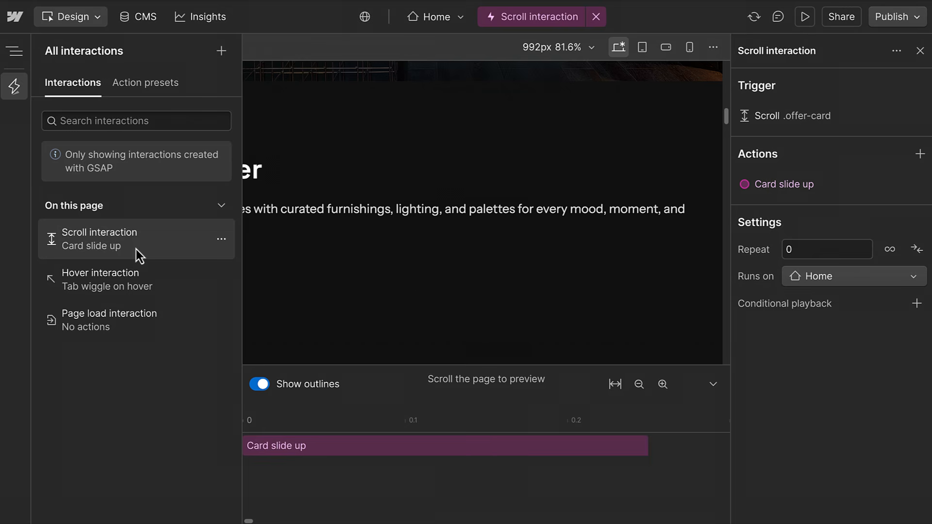
{"action": "left_click", "coordinate": [13, 96]}
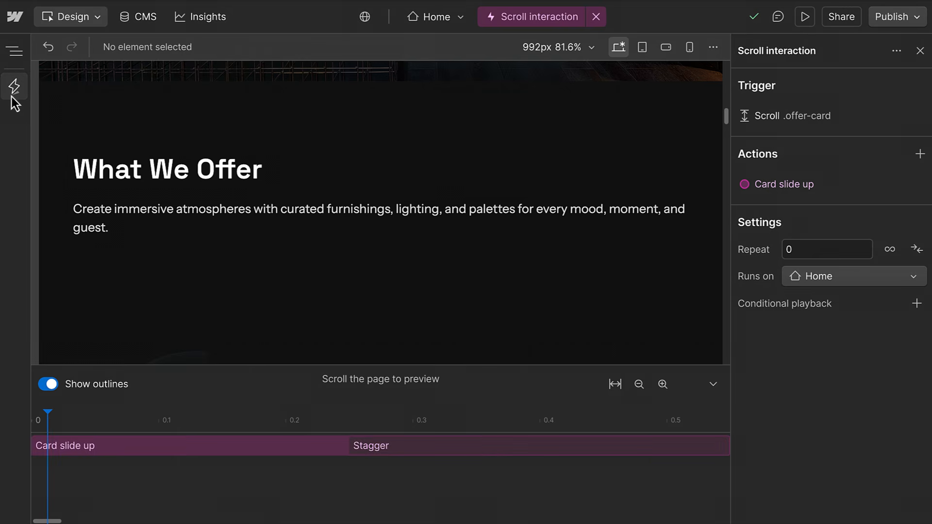
Scroll the canvas to review the scroll animation, then preview the site live.
{"action": "scroll", "coordinate": [180, 311], "scroll_direction": "down", "scroll_amount": 1}
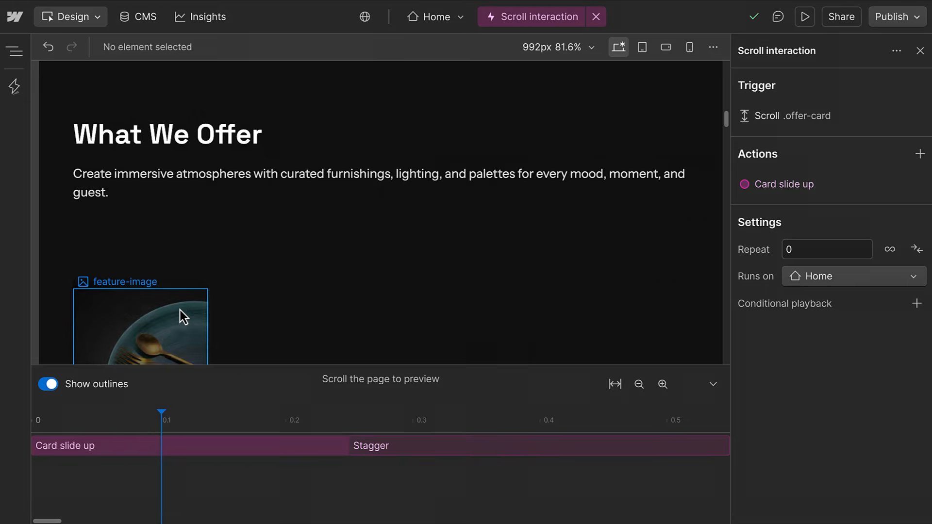
{"action": "scroll", "coordinate": [179, 310], "scroll_direction": "down", "scroll_amount": 4}
{"action": "scroll", "coordinate": [179, 309], "scroll_direction": "up", "scroll_amount": 4}
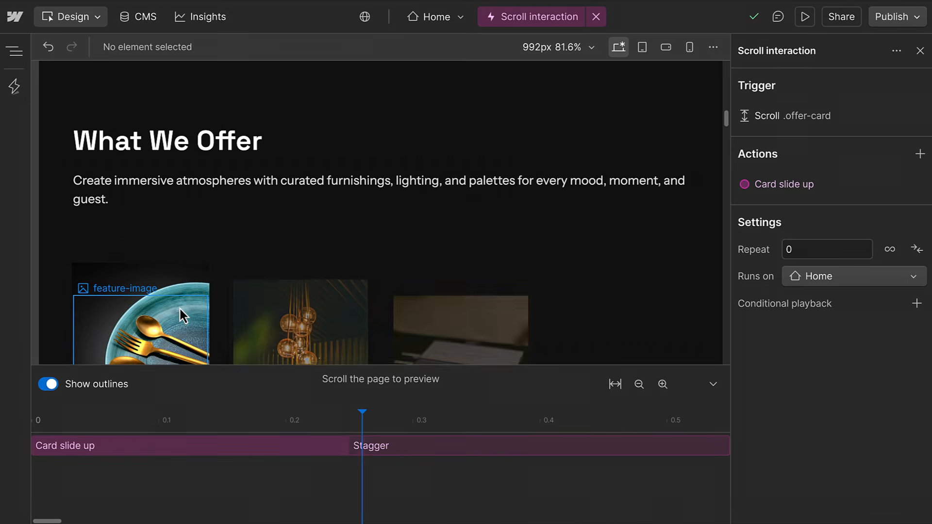
{"action": "scroll", "coordinate": [179, 312], "scroll_direction": "down", "scroll_amount": 4}
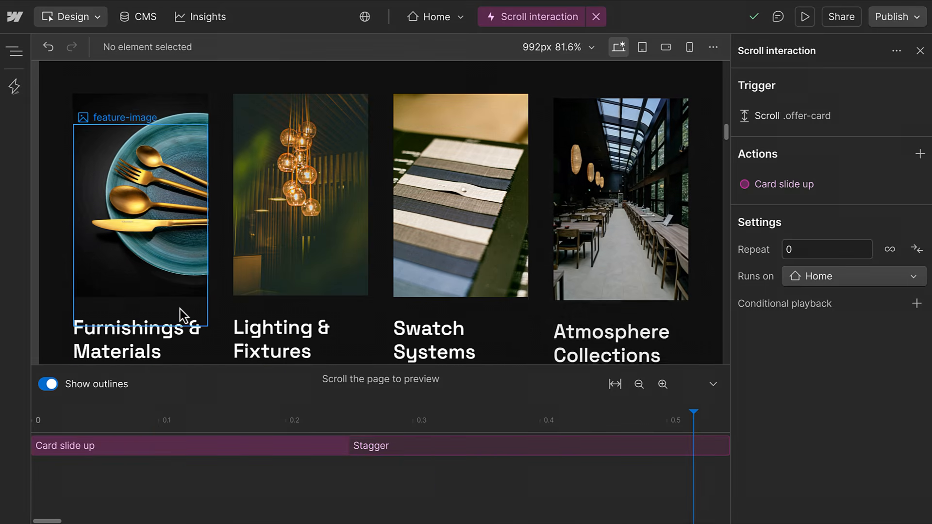
{"action": "scroll", "coordinate": [179, 312], "scroll_direction": "up", "scroll_amount": 3}
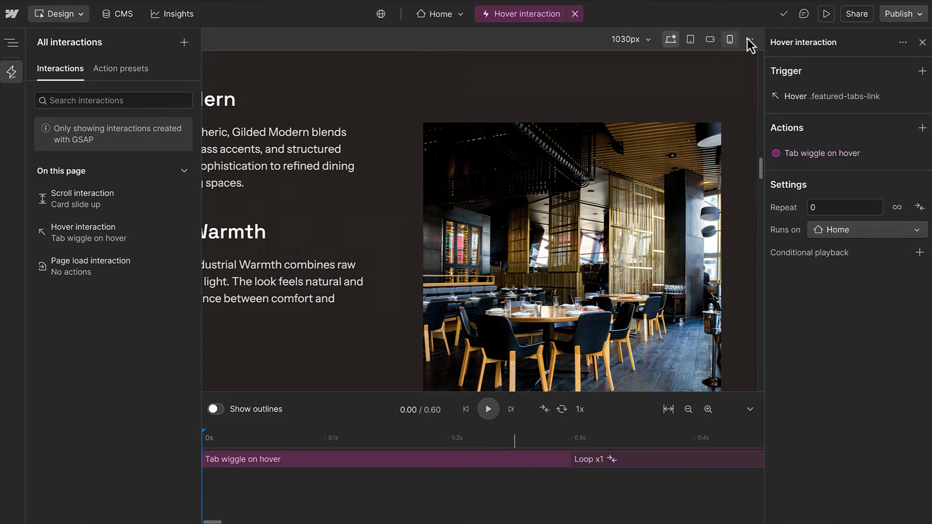
{"action": "left_click", "coordinate": [824, 15]}
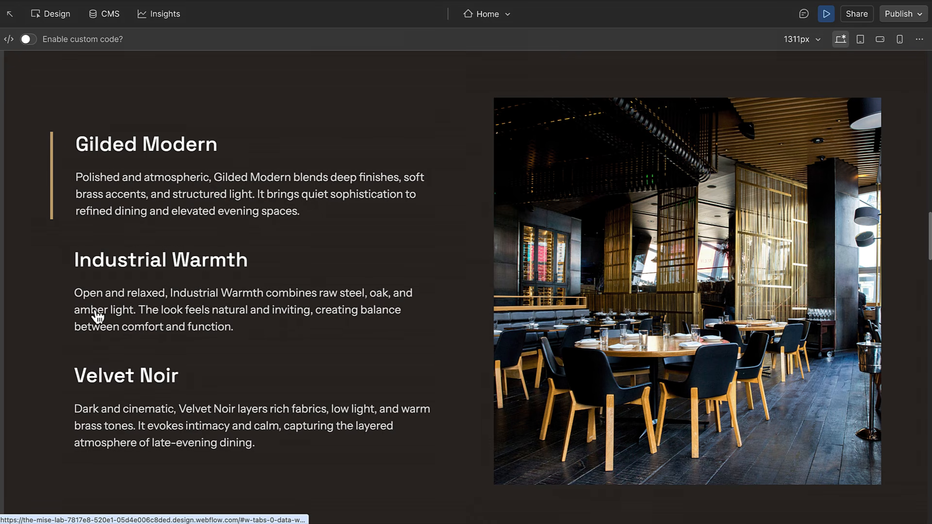
Leave preview and inspect the trigger settings of the Card slide up Scroll interaction.
{"action": "key", "text": "p"}
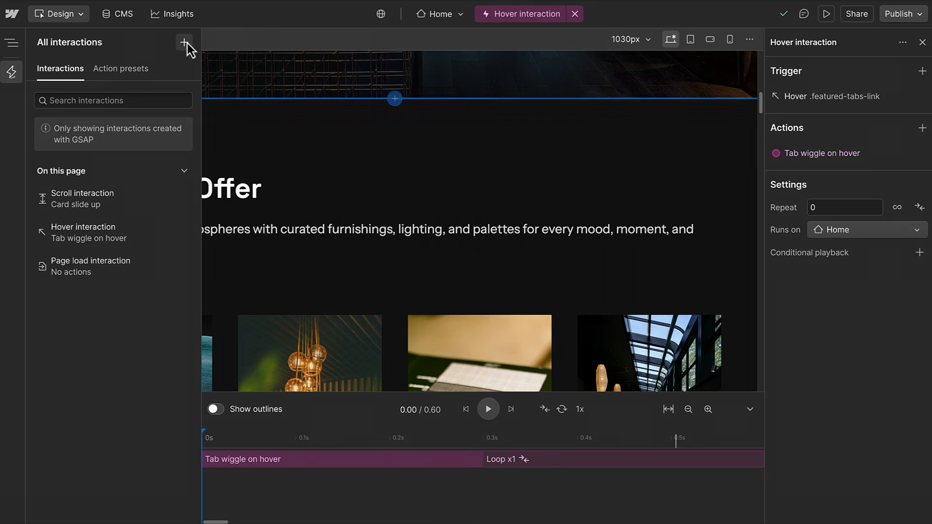
{"action": "left_click", "coordinate": [184, 43]}
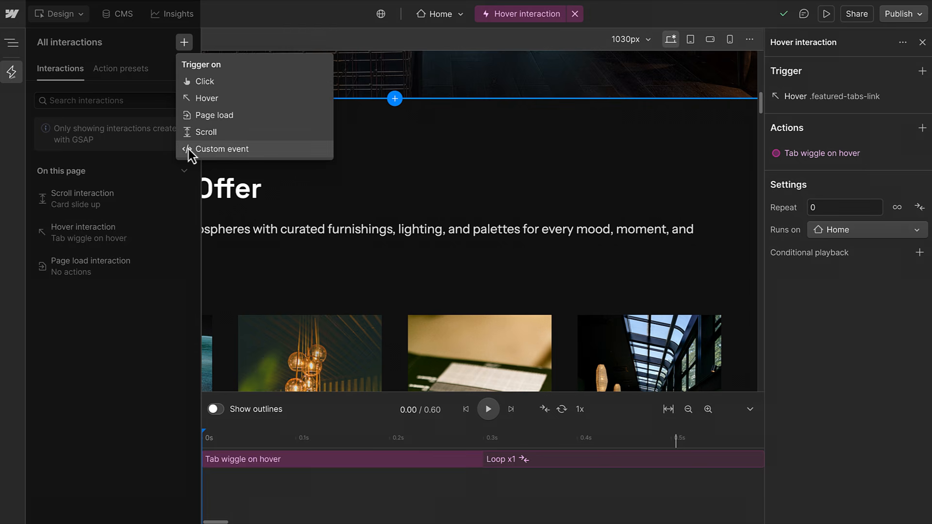
{"action": "left_click", "coordinate": [136, 200]}
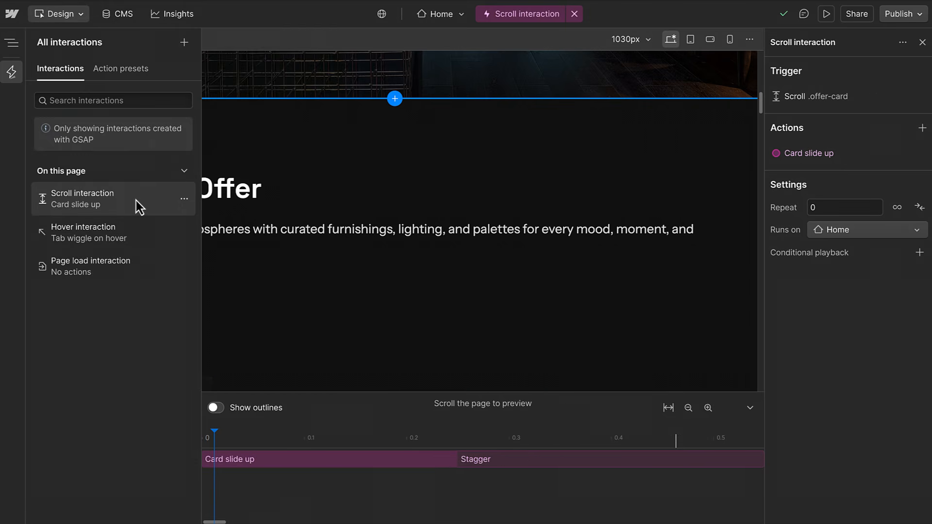
{"action": "left_click", "coordinate": [813, 96]}
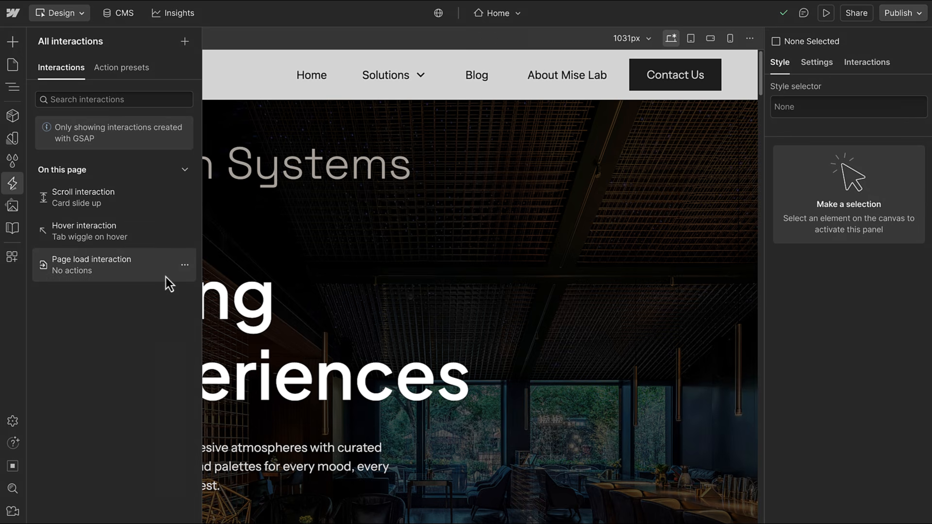
Add a Custom animation action to the Page load interaction for the selected nav-wrapper.
{"action": "left_click", "coordinate": [165, 277]}
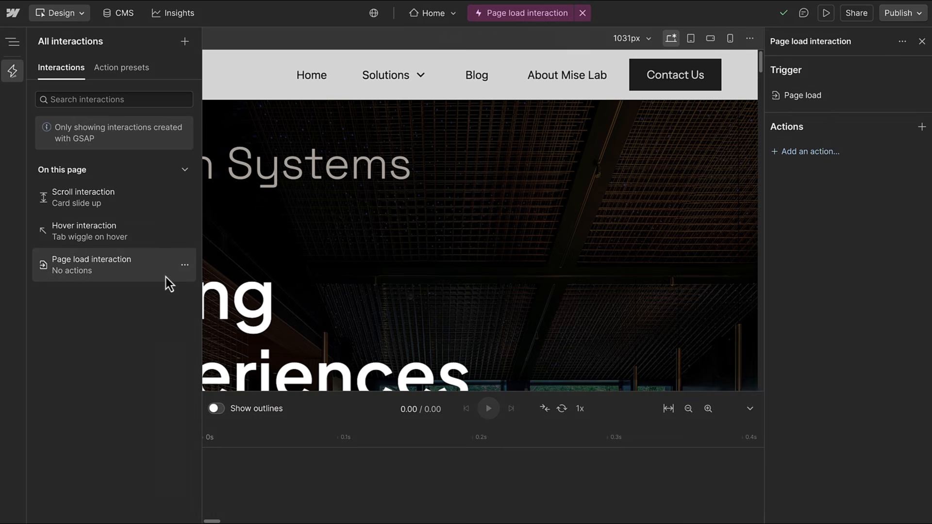
{"action": "left_click", "coordinate": [247, 85]}
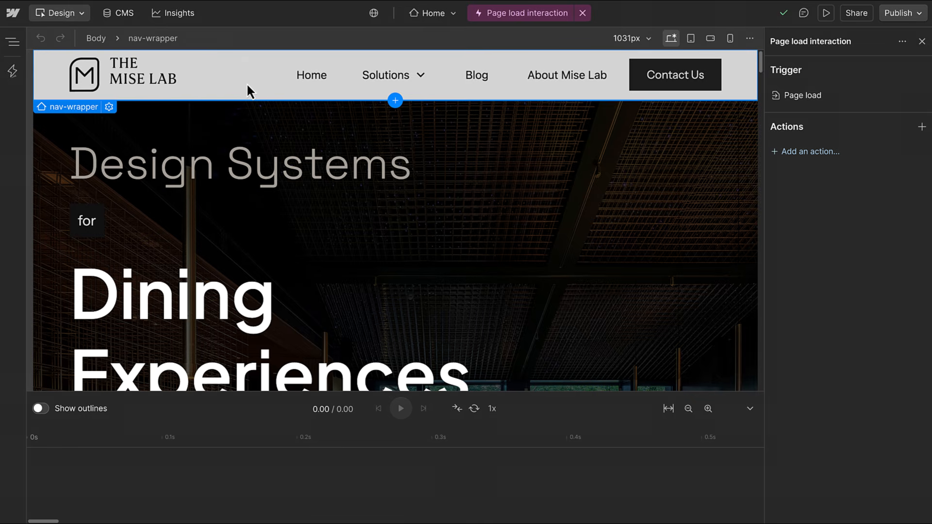
{"action": "left_click", "coordinate": [791, 165]}
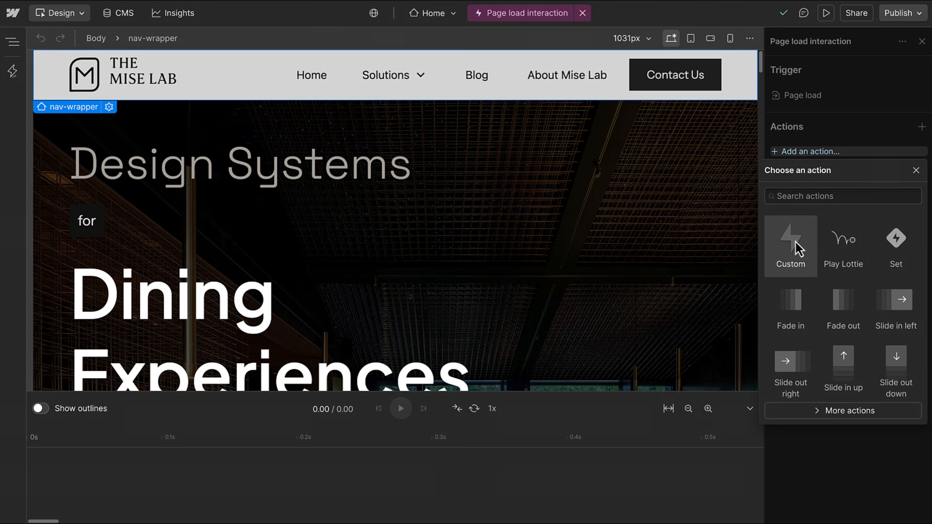
{"action": "left_click", "coordinate": [796, 242]}
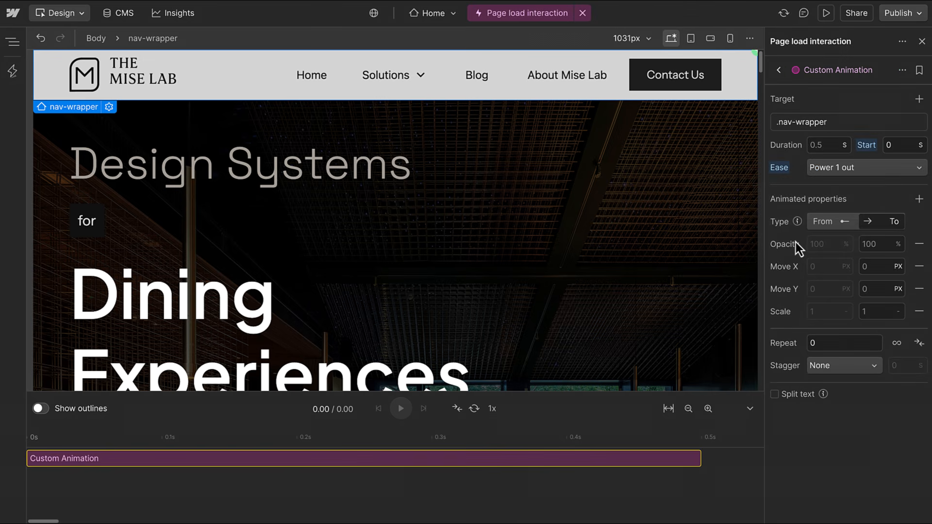
{"action": "left_click", "coordinate": [854, 127]}
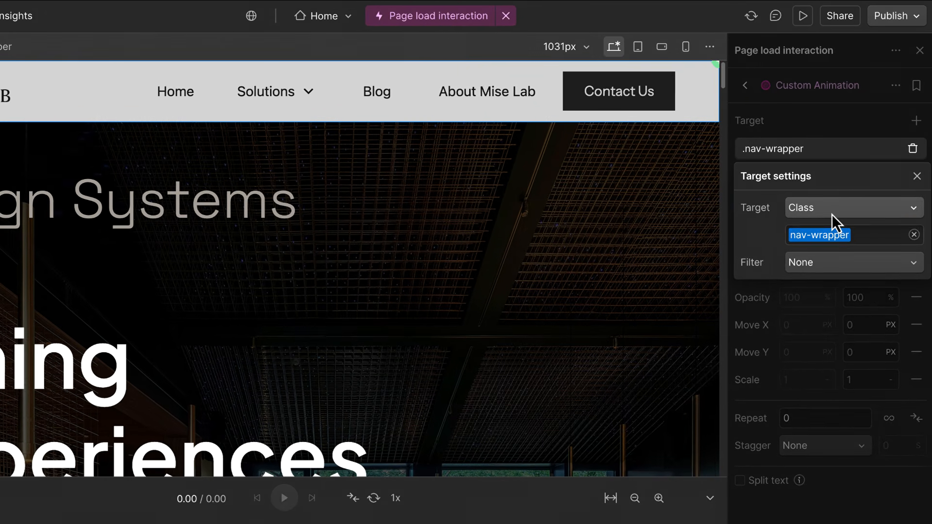
Try an Element target, then an Attribute target with data-section set to nav.
{"action": "left_click", "coordinate": [840, 192]}
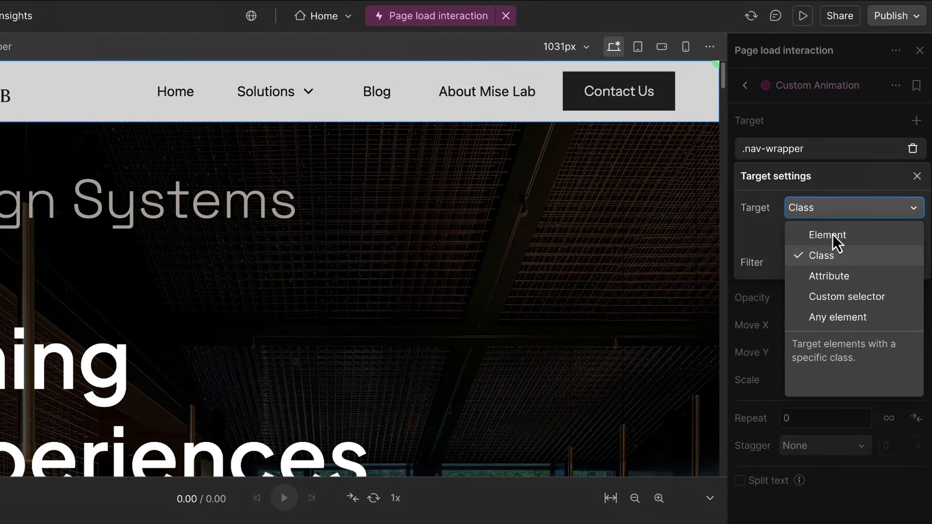
{"action": "left_click", "coordinate": [832, 234]}
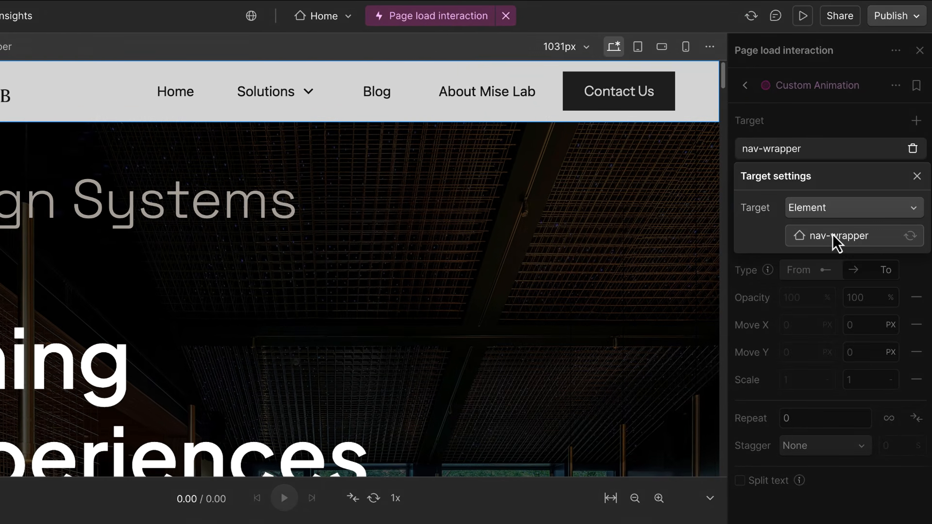
{"action": "left_click", "coordinate": [842, 209]}
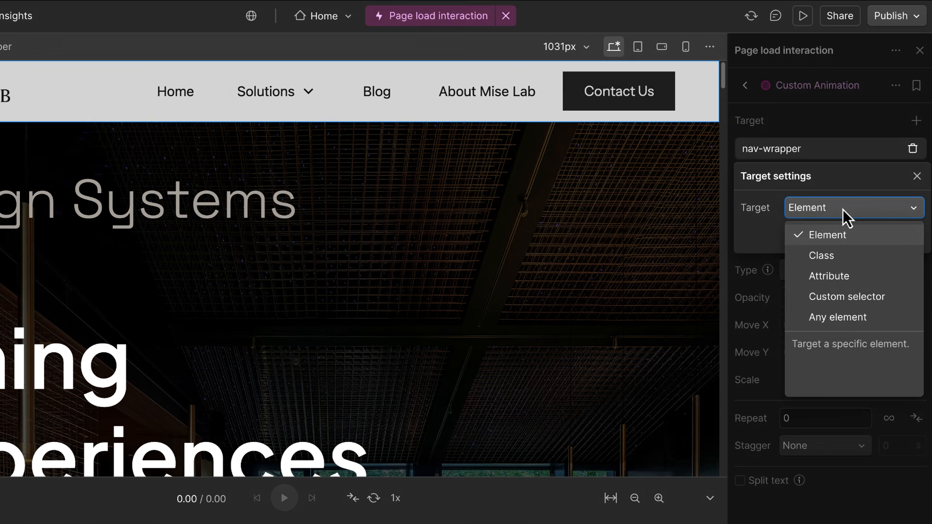
{"action": "left_click", "coordinate": [845, 275]}
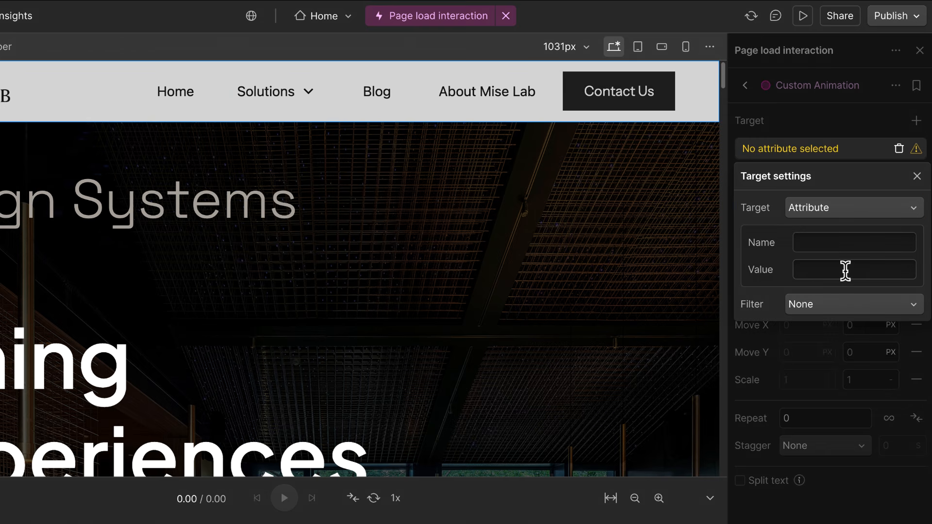
{"action": "left_click", "coordinate": [832, 245]}
{"action": "type", "text": "data-section"}
{"action": "key", "text": "Tab"}
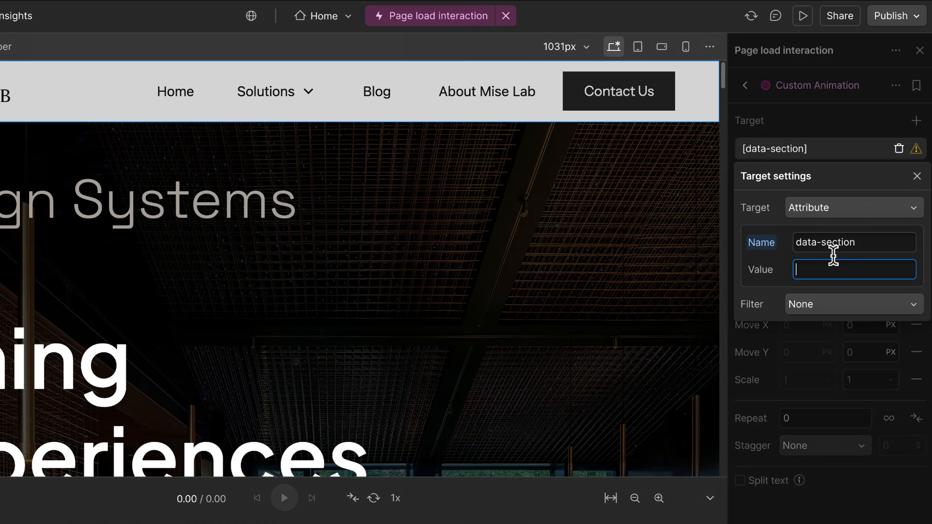
{"action": "type", "text": "nav"}
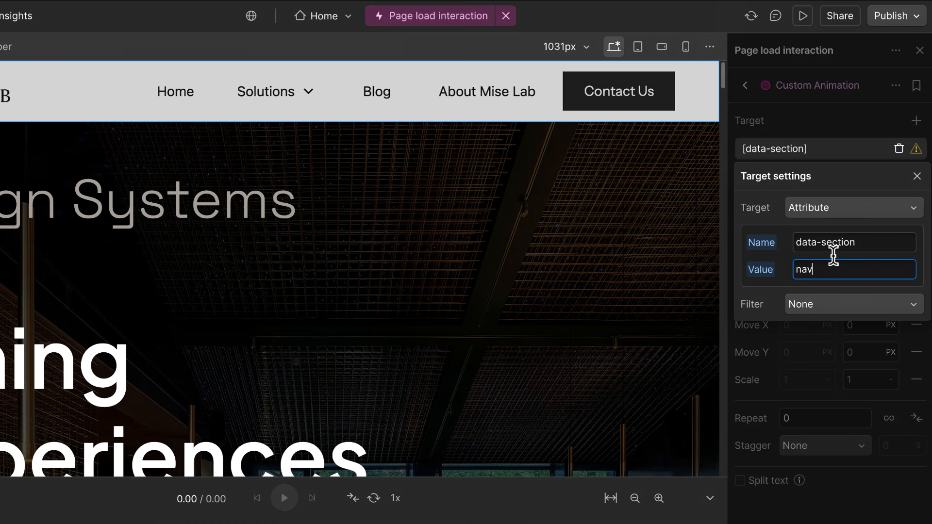
Try custom selector #mobile-menu, then Any element within nav-wrapper, and preview the navbar animation.
{"action": "left_click", "coordinate": [853, 206]}
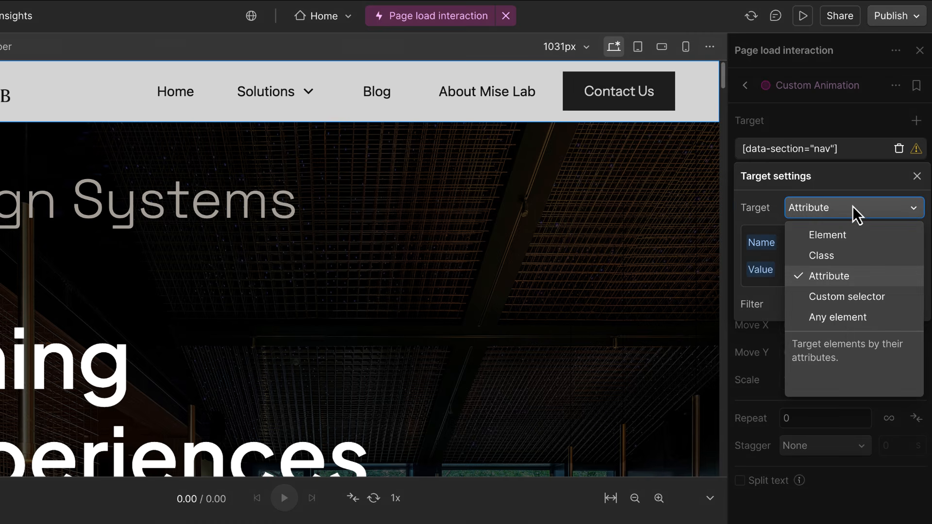
{"action": "left_click", "coordinate": [855, 301]}
{"action": "left_click", "coordinate": [842, 247]}
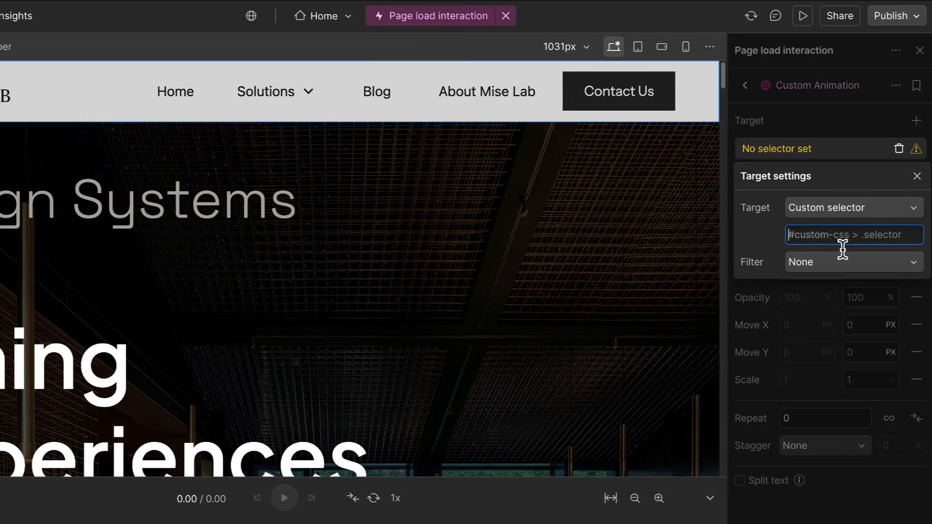
{"action": "type", "text": "#mobile-menu"}
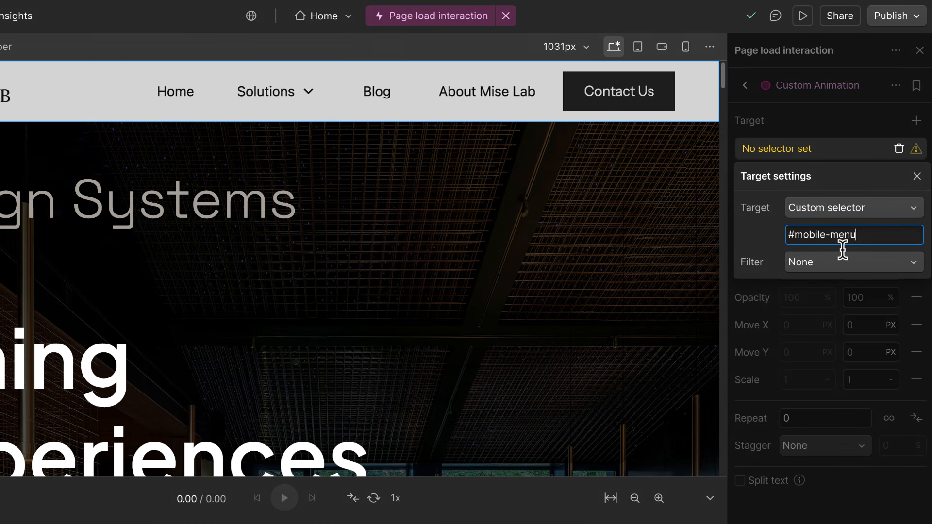
{"action": "left_click", "coordinate": [831, 213]}
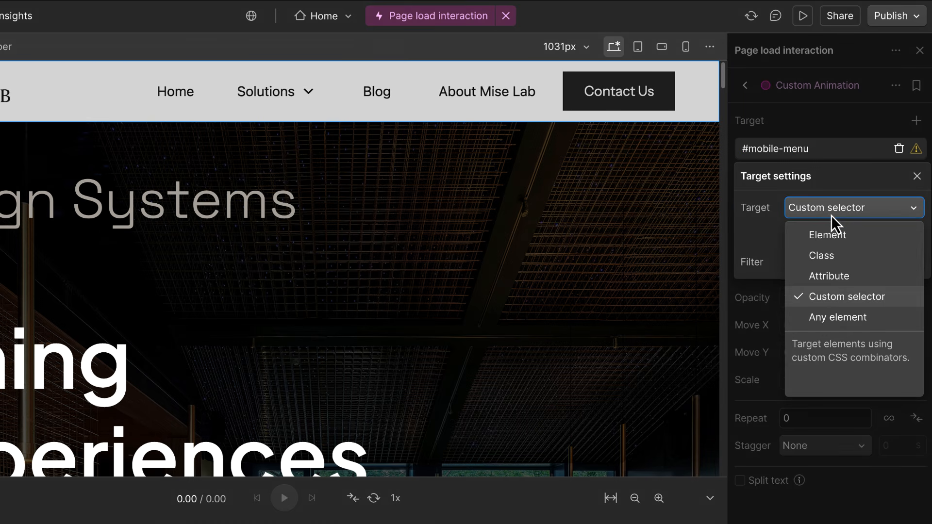
{"action": "left_click", "coordinate": [850, 316]}
{"action": "left_click", "coordinate": [863, 238]}
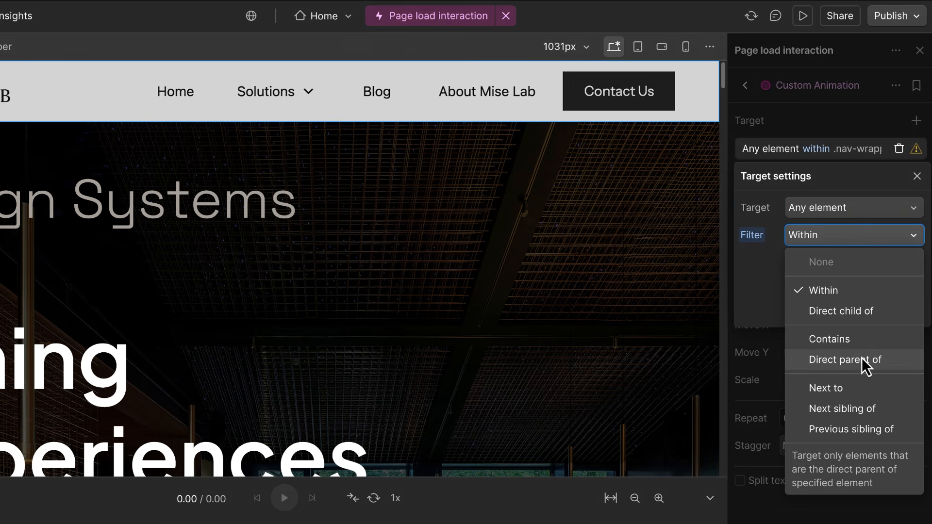
{"action": "left_click", "coordinate": [851, 293]}
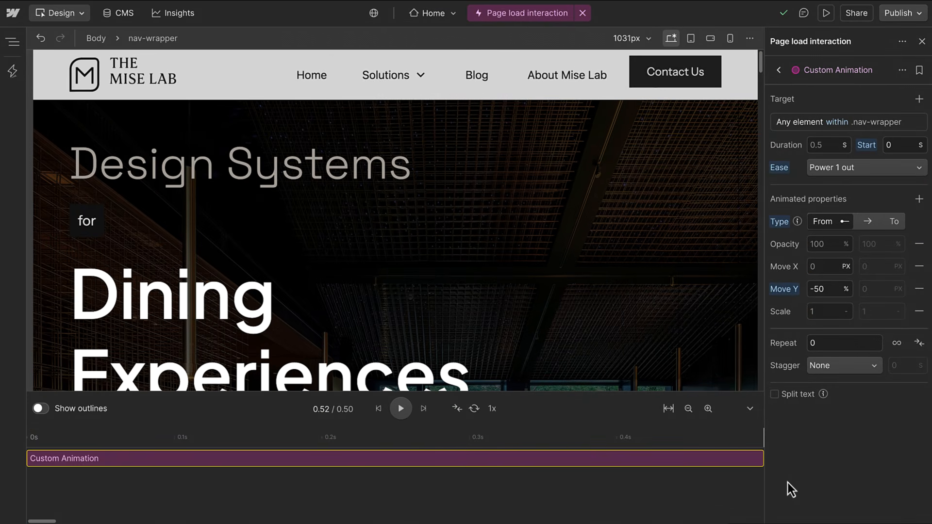
{"action": "left_click_drag", "start_coordinate": [788, 482], "coordinate": [802, 503]}
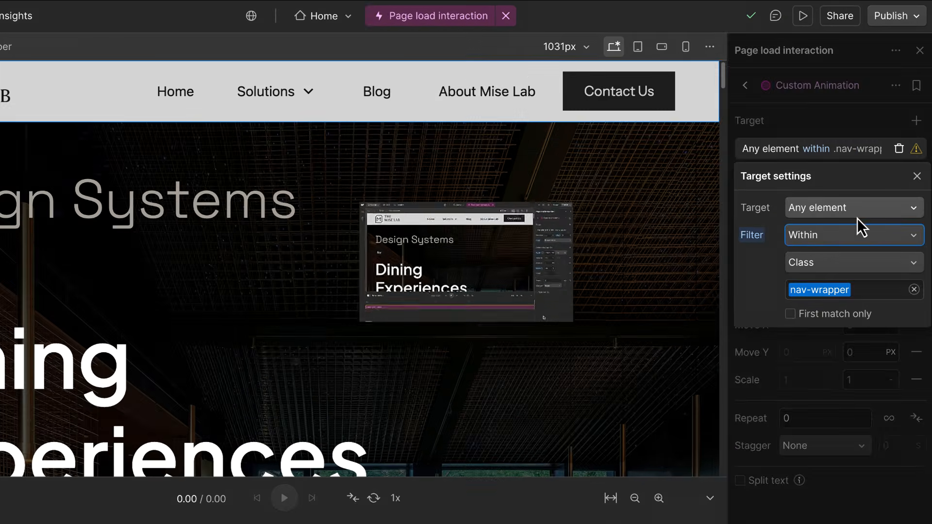
Set the target to Class nav-wrapper with Filter set to None.
{"action": "left_click", "coordinate": [857, 217]}
{"action": "left_click", "coordinate": [855, 257]}
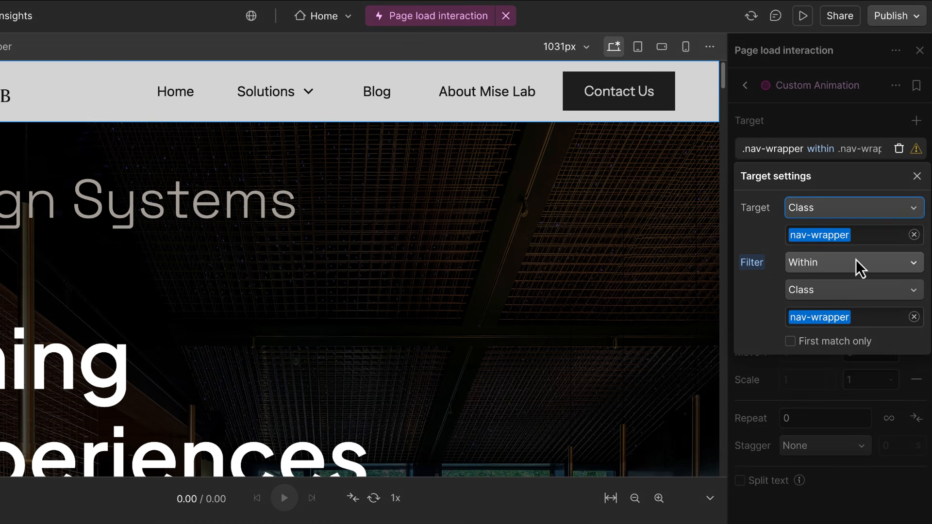
{"action": "left_click", "coordinate": [855, 262]}
{"action": "left_click", "coordinate": [855, 290]}
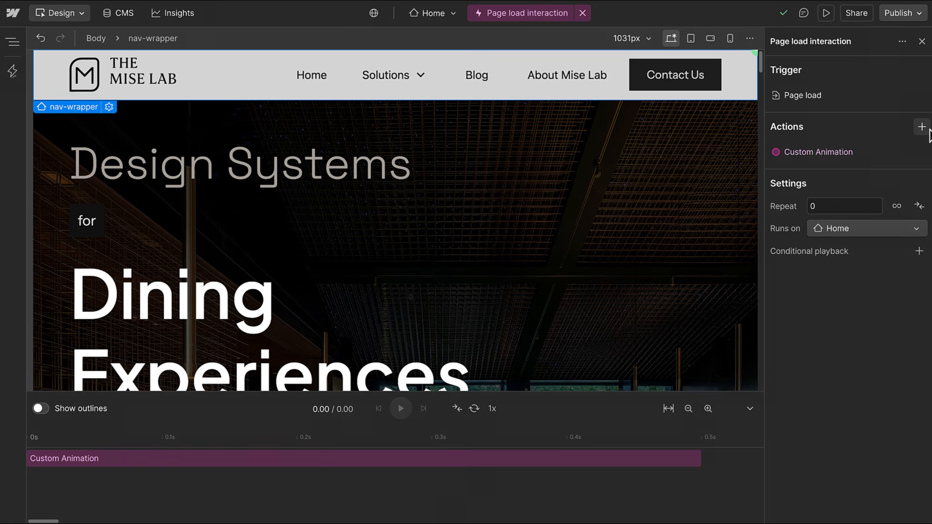
Show the action choices such as Custom, Play Lottie, Set and Fade in.
{"action": "left_click", "coordinate": [922, 128]}
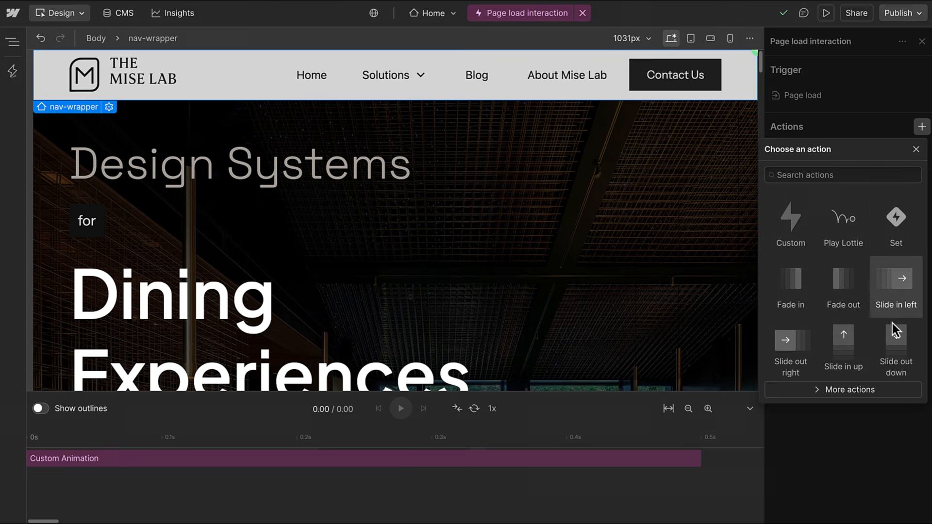
Expand More actions, dismiss the choices, and reopen the .nav-wrapper Custom Animation settings.
{"action": "left_click", "coordinate": [895, 391]}
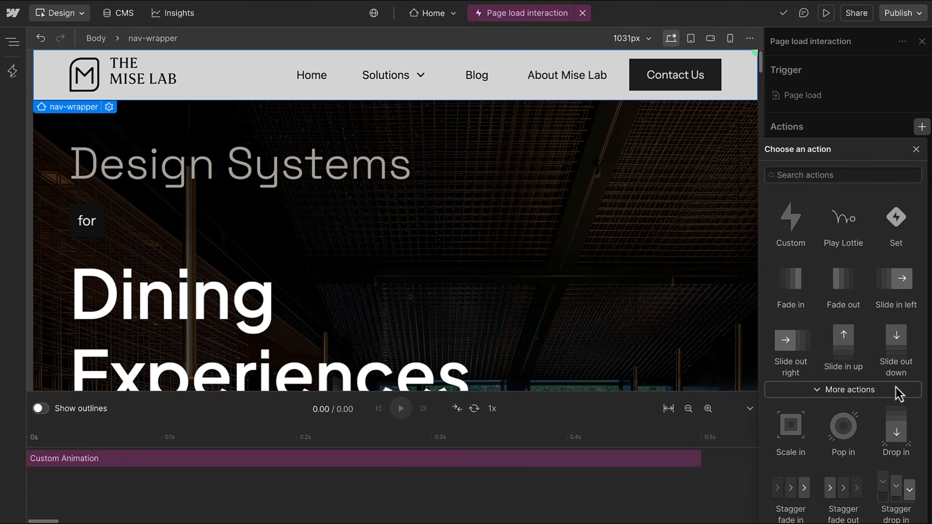
{"action": "left_click", "coordinate": [916, 150]}
{"action": "left_click", "coordinate": [874, 157]}
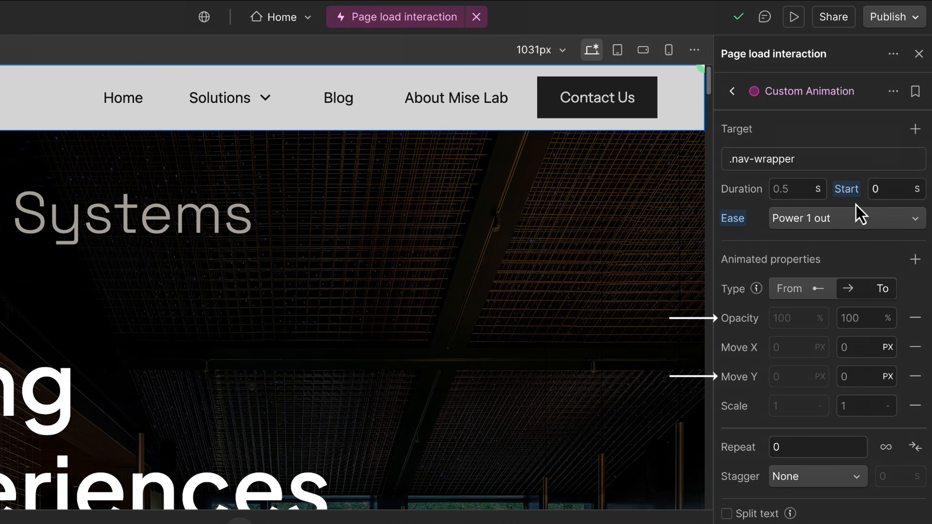
Remove Move X and Scale, and make the navbar animate From opacity 0.
{"action": "left_click", "coordinate": [916, 347]}
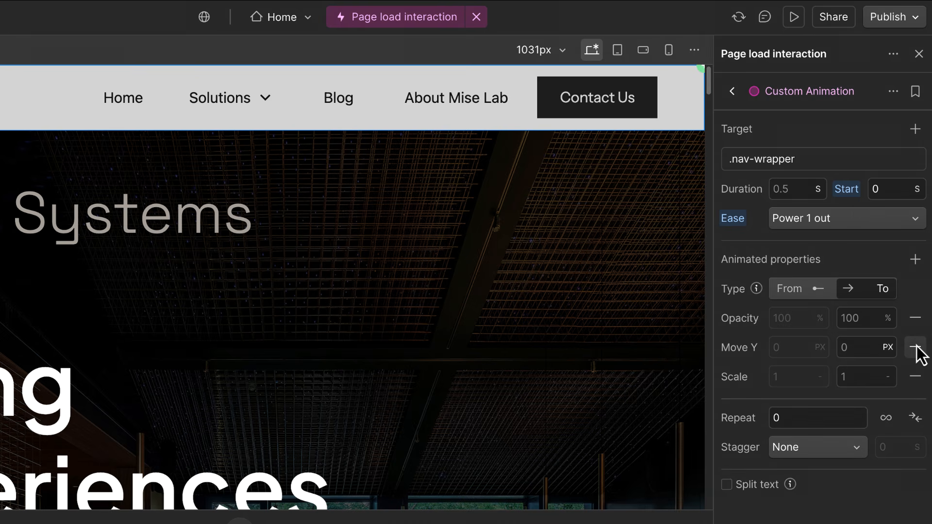
{"action": "left_click", "coordinate": [916, 376]}
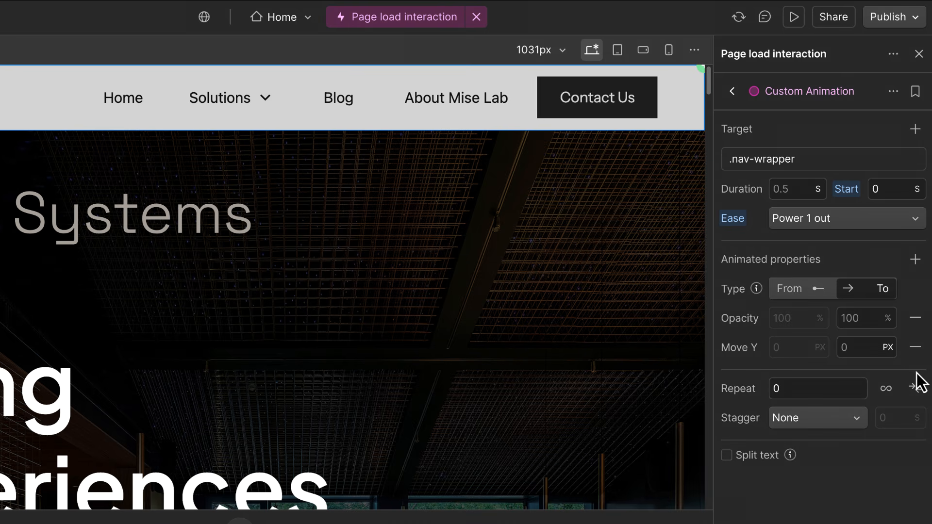
{"action": "left_click", "coordinate": [800, 290]}
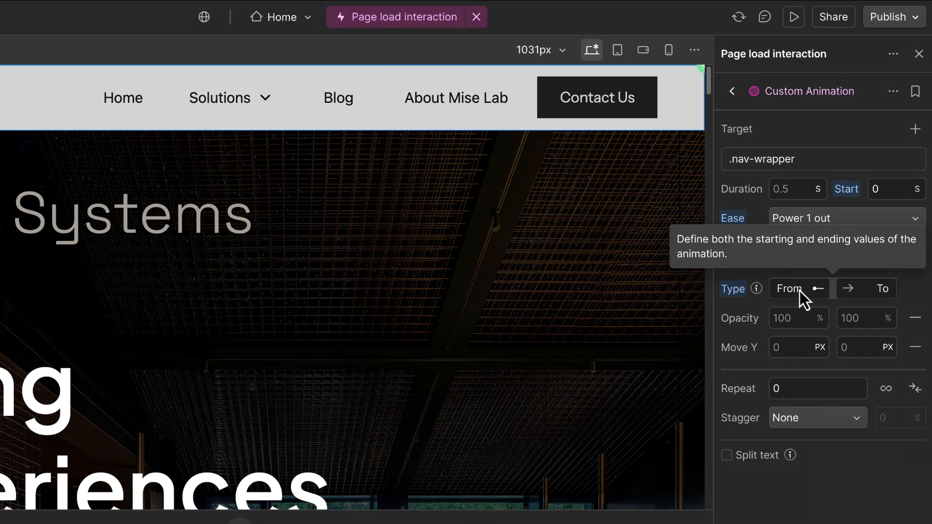
{"action": "left_click", "coordinate": [800, 318]}
{"action": "type", "text": "0"}
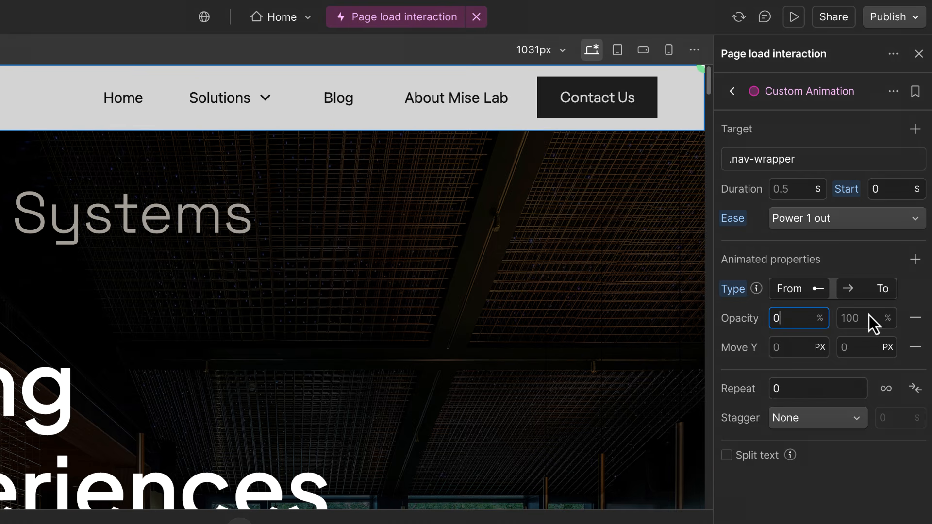
{"action": "left_click", "coordinate": [866, 291]}
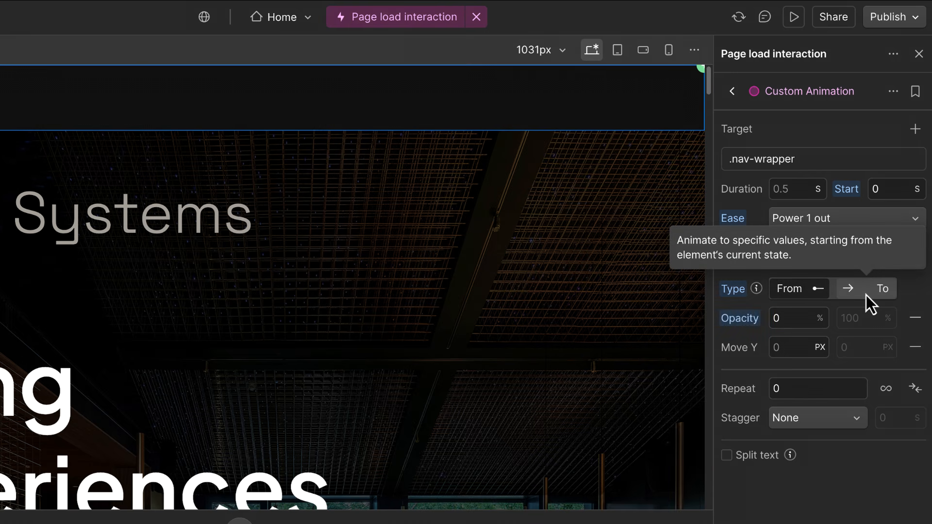
Set the navbar's starting Move Y offset to -80 %.
{"action": "left_click", "coordinate": [821, 348]}
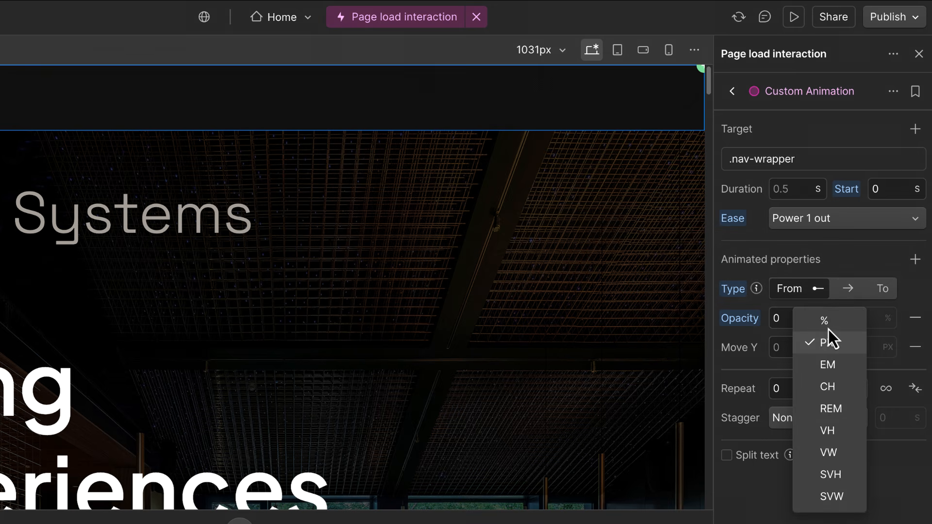
{"action": "left_click", "coordinate": [825, 321]}
{"action": "left_click", "coordinate": [801, 348]}
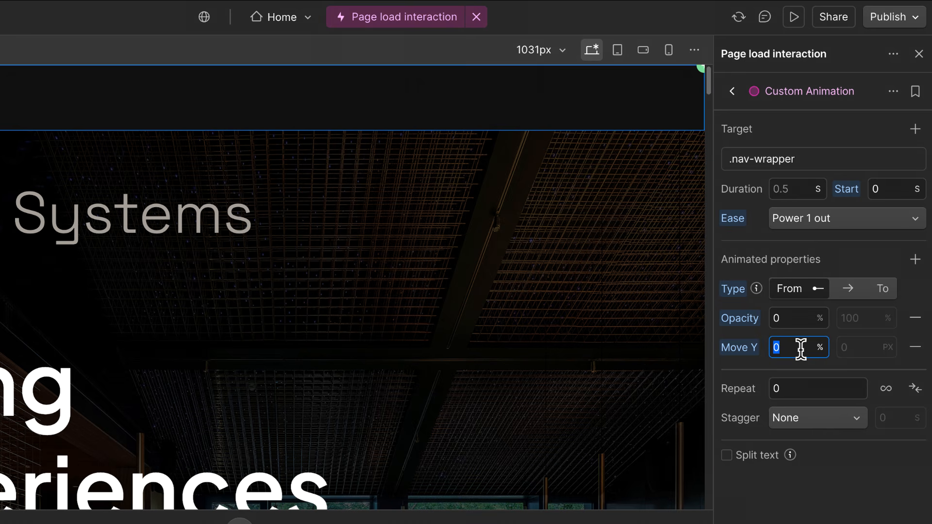
{"action": "type", "text": "-80"}
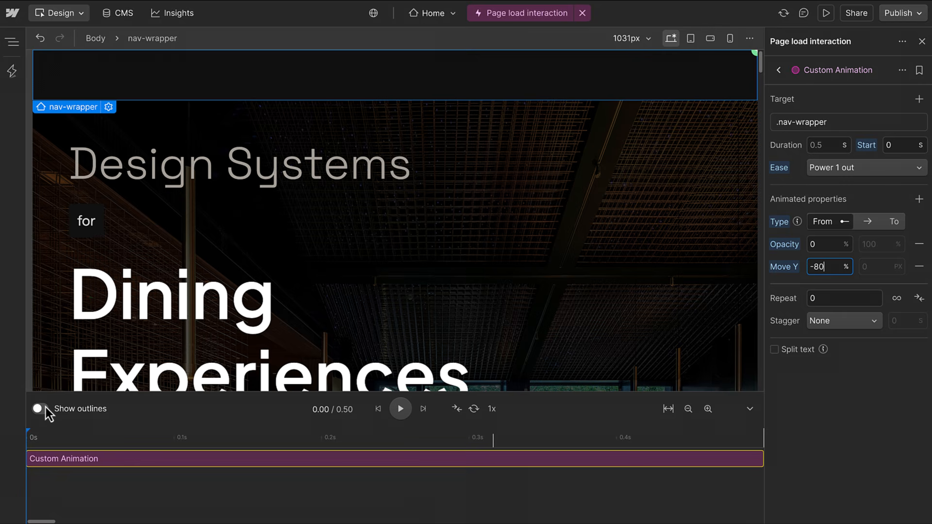
{"action": "left_click", "coordinate": [44, 408]}
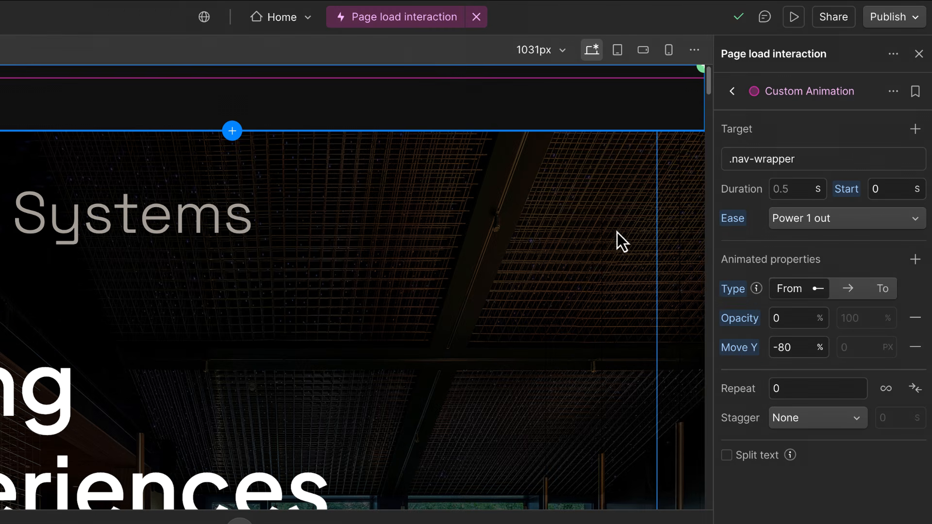
Set the navbar animation duration to 0.8 s with Power 2 out easing.
{"action": "left_click", "coordinate": [801, 191]}
{"action": "type", "text": "0.8"}
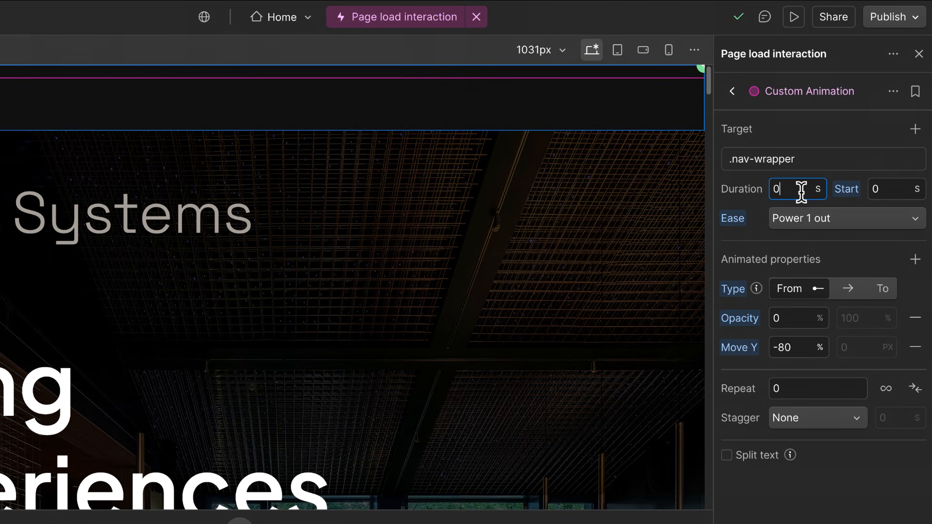
{"action": "left_click", "coordinate": [814, 217]}
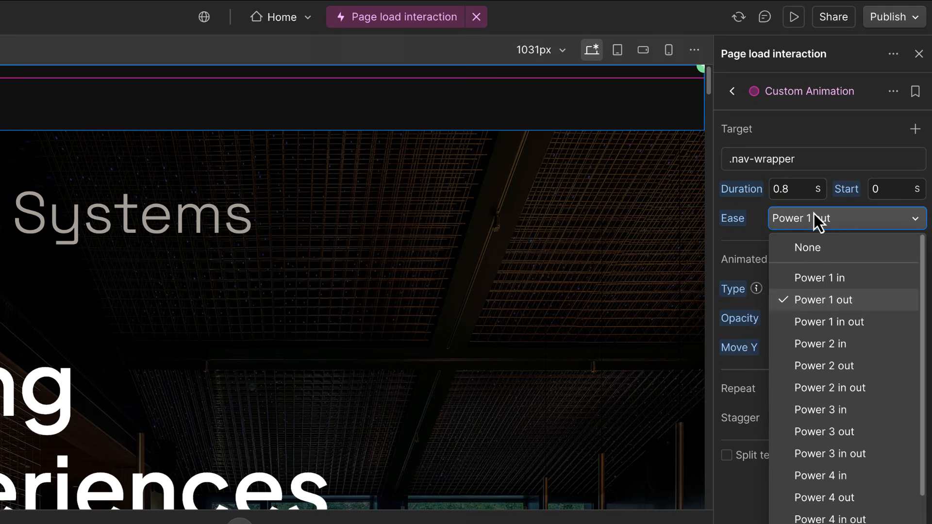
{"action": "left_click", "coordinate": [814, 365]}
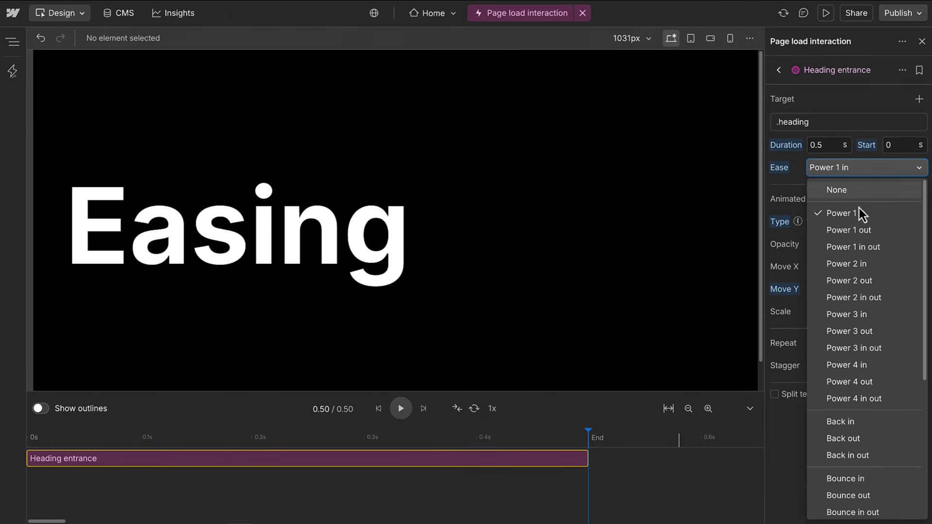
{"action": "left_click", "coordinate": [857, 264]}
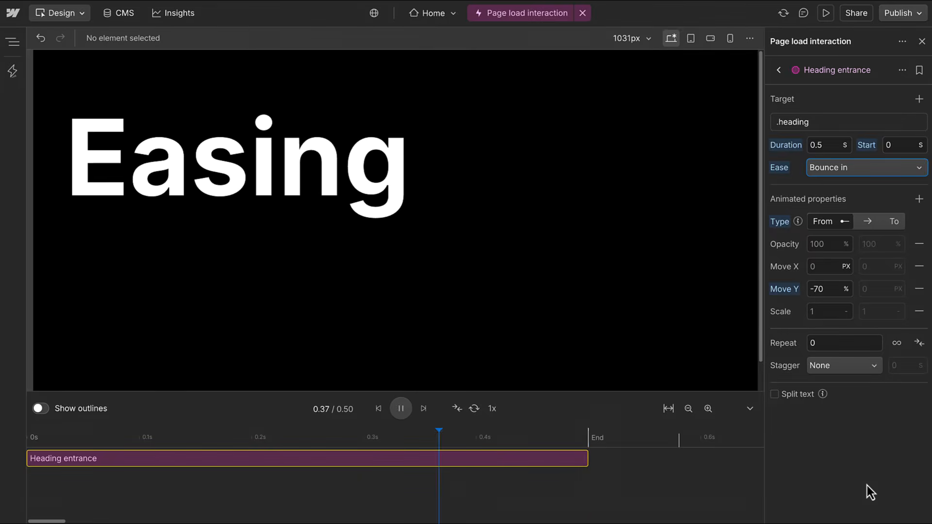
Rename the navbar action to 'Navbar entry'.
{"action": "left_click", "coordinate": [878, 173]}
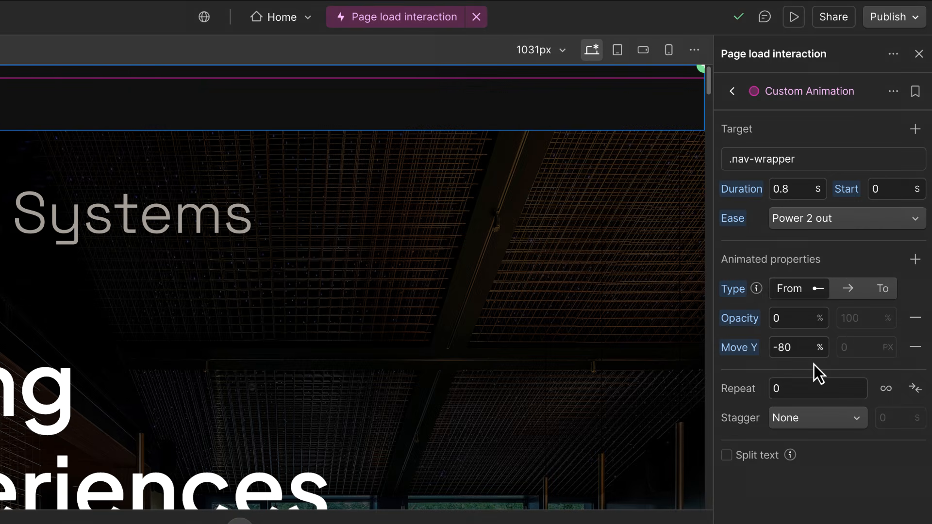
{"action": "left_click", "coordinate": [891, 99]}
{"action": "left_click", "coordinate": [892, 118]}
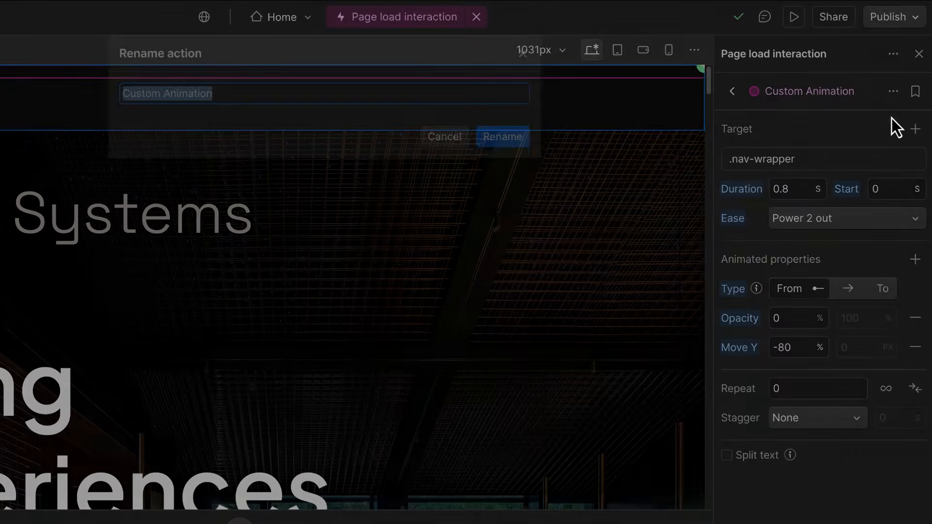
{"action": "type", "text": "Navbar entry"}
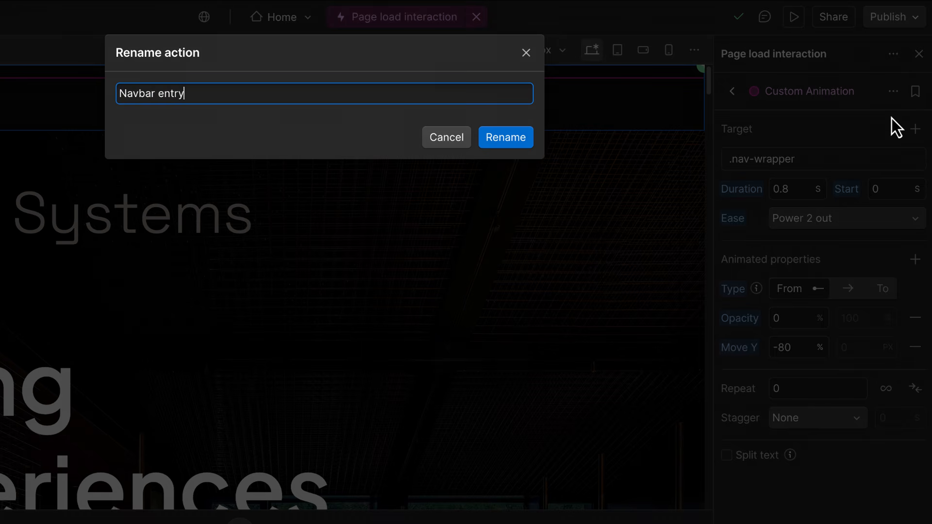
{"action": "key", "text": "Return"}
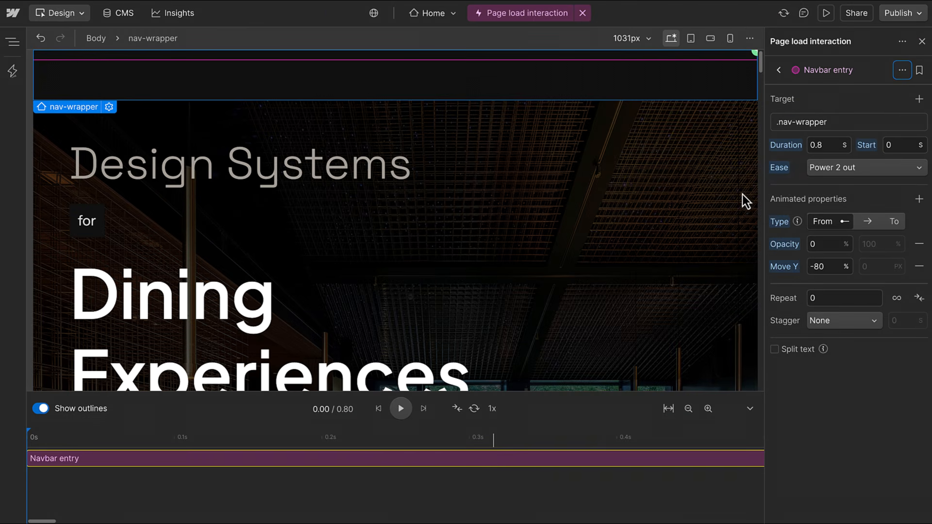
Play the Navbar entry preview twice and return to the interaction overview.
{"action": "left_click", "coordinate": [395, 417]}
{"action": "left_click", "coordinate": [395, 417]}
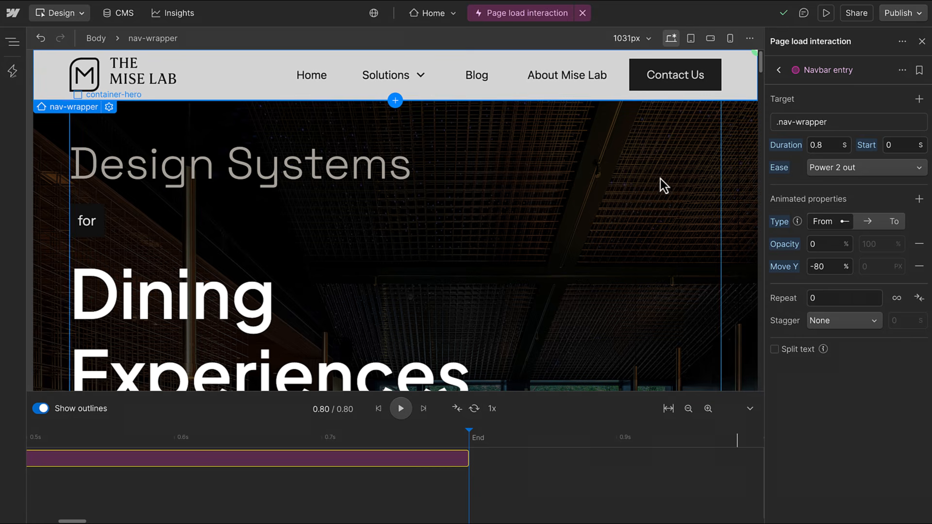
{"action": "left_click", "coordinate": [778, 70]}
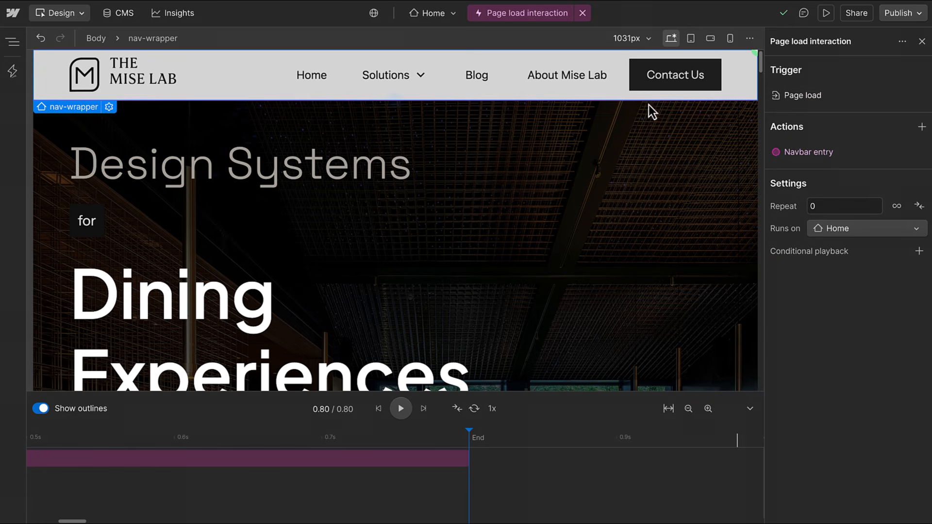
Select the Design Systems heading and add a Custom animation targeting only the hero-heading class.
{"action": "left_click", "coordinate": [411, 179]}
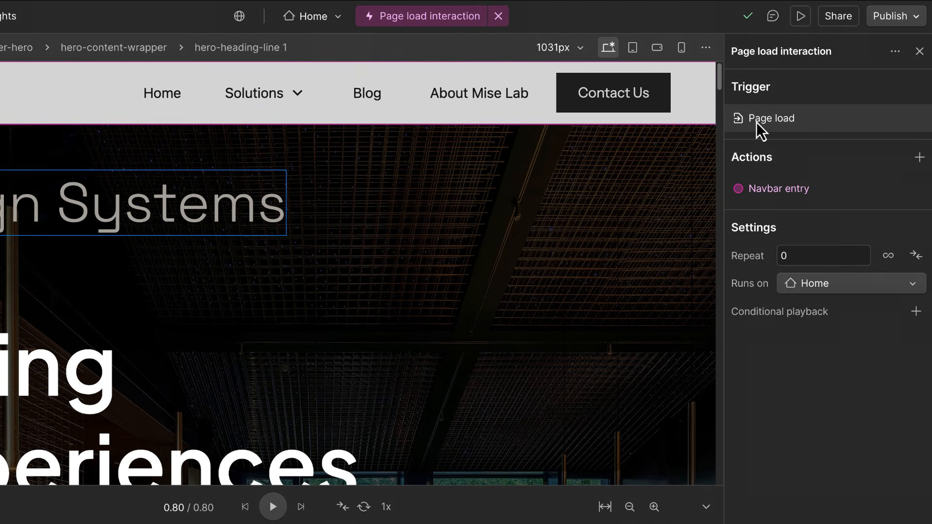
{"action": "left_click", "coordinate": [919, 158]}
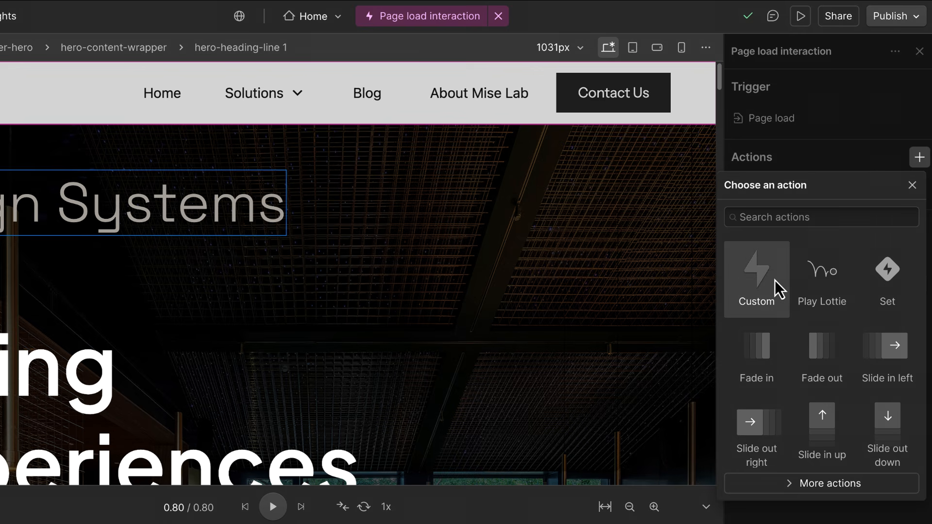
{"action": "left_click", "coordinate": [775, 281]}
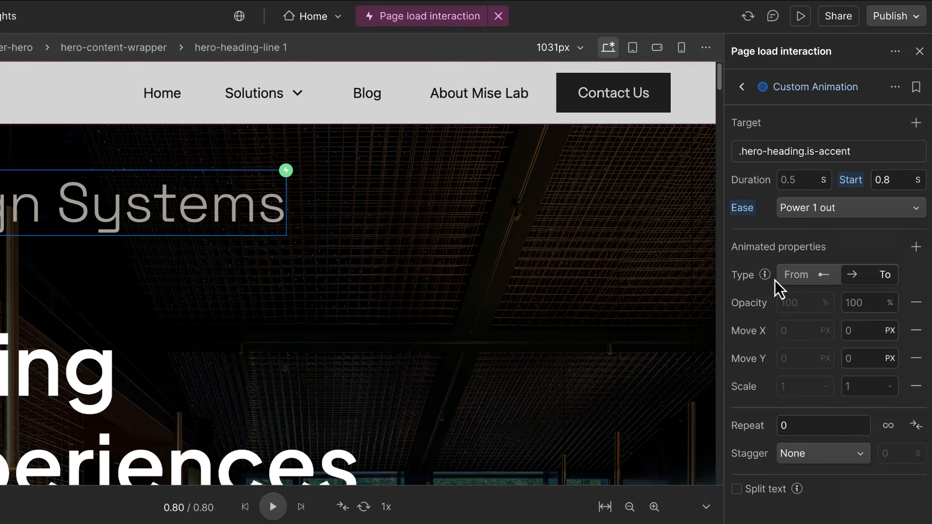
{"action": "left_click", "coordinate": [864, 151]}
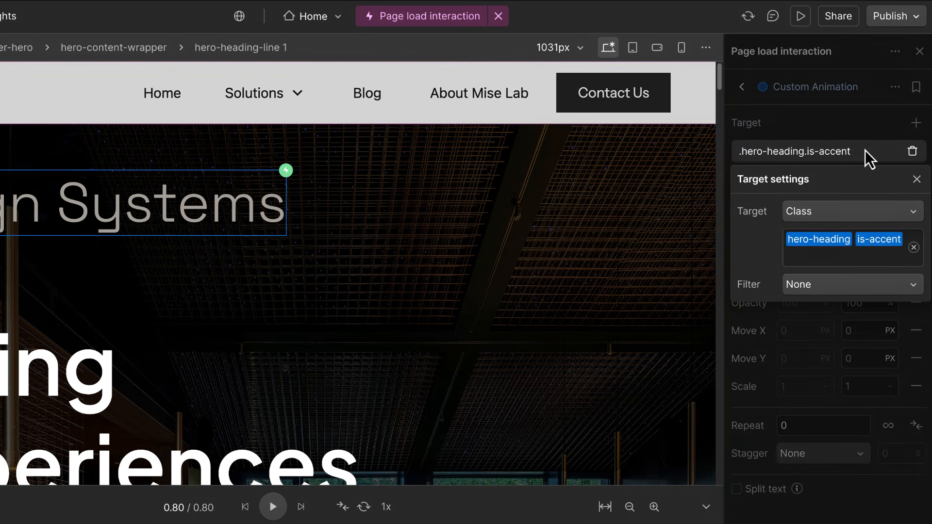
{"action": "left_click", "coordinate": [845, 260]}
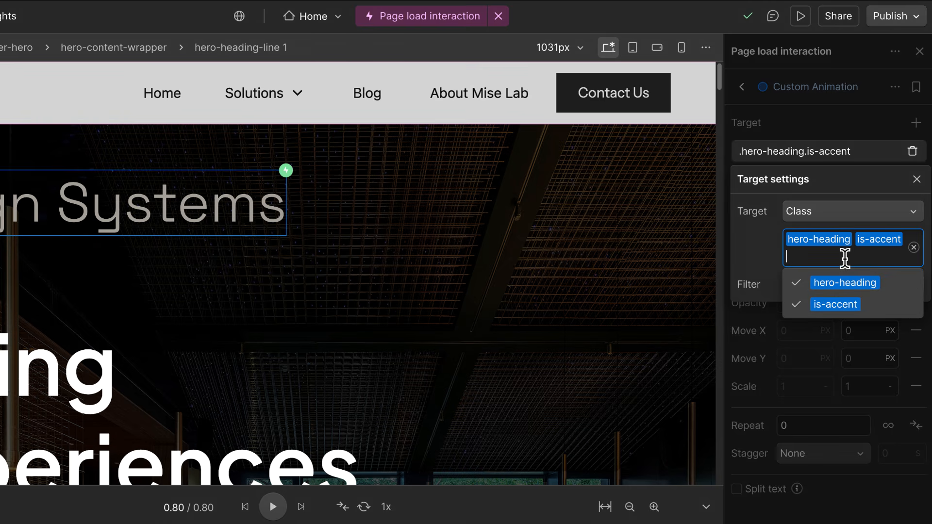
{"action": "key", "text": "BackSpace"}
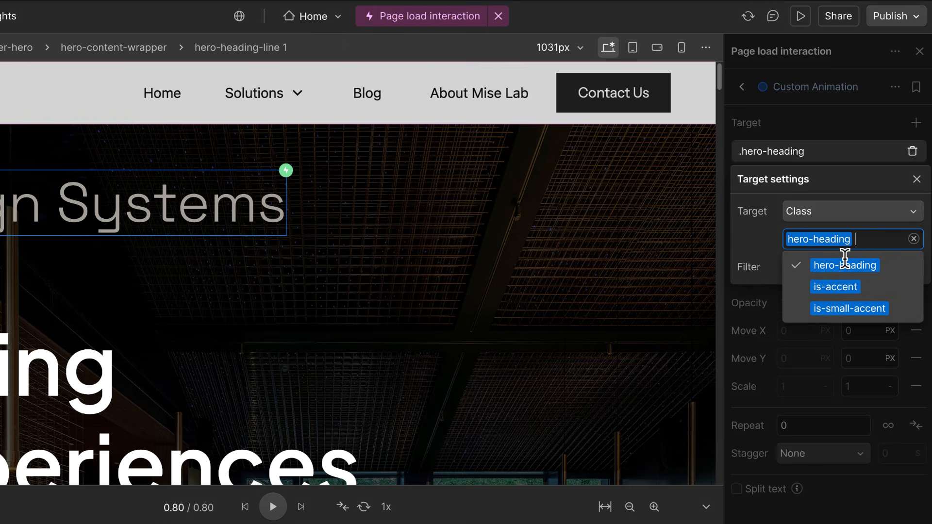
{"action": "left_click", "coordinate": [868, 191]}
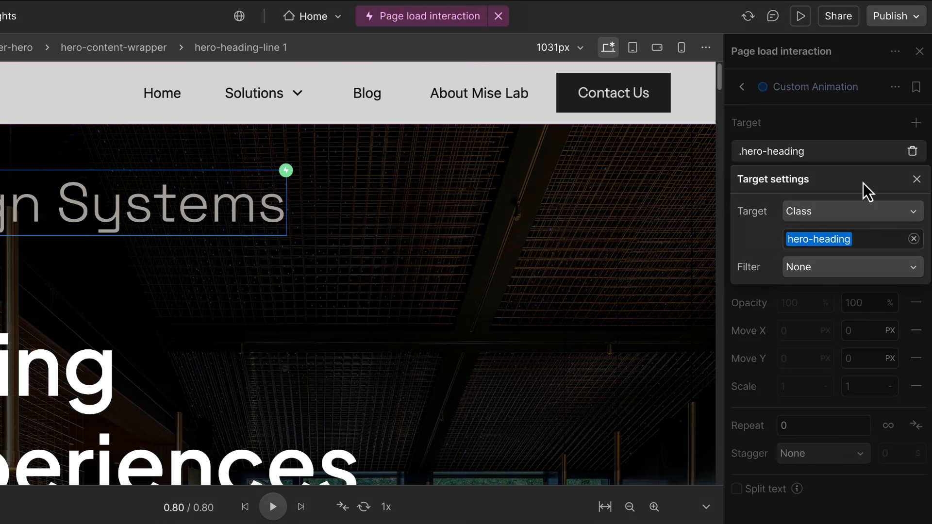
{"action": "left_click", "coordinate": [916, 180]}
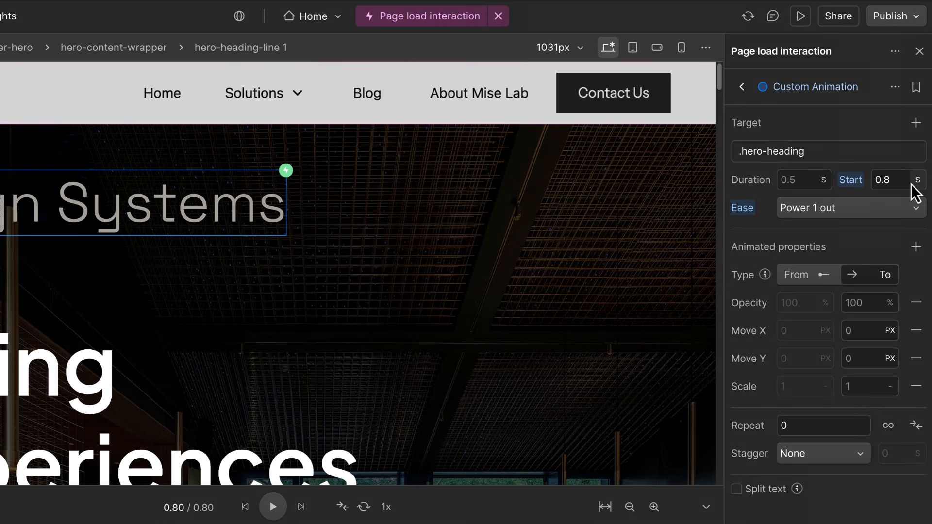
Make the heading animate From opacity 0 and Move X -17 %.
{"action": "left_click", "coordinate": [823, 274]}
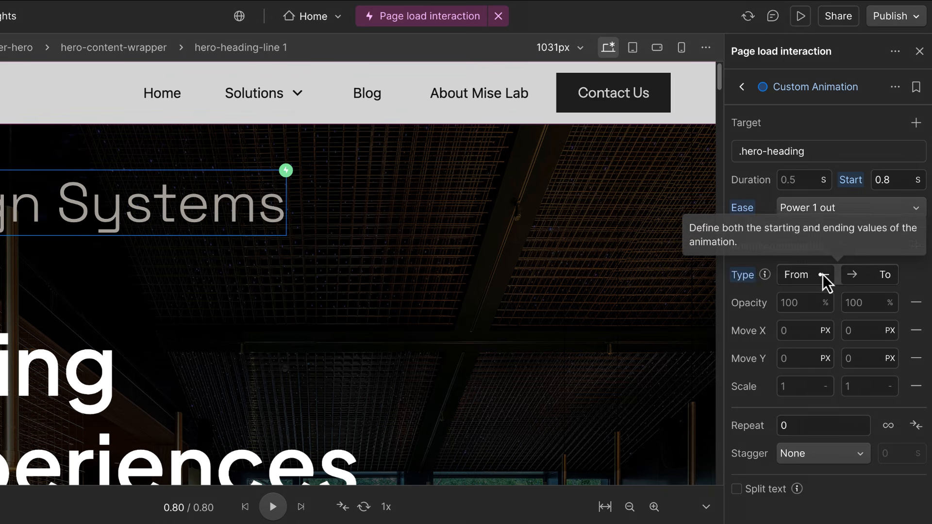
{"action": "left_click", "coordinate": [866, 274]}
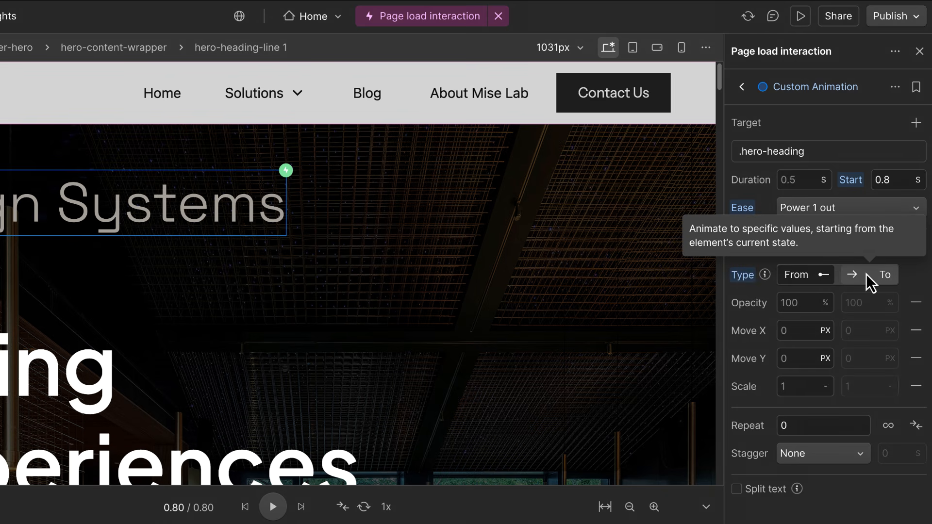
{"action": "left_click", "coordinate": [815, 303]}
{"action": "type", "text": "0"}
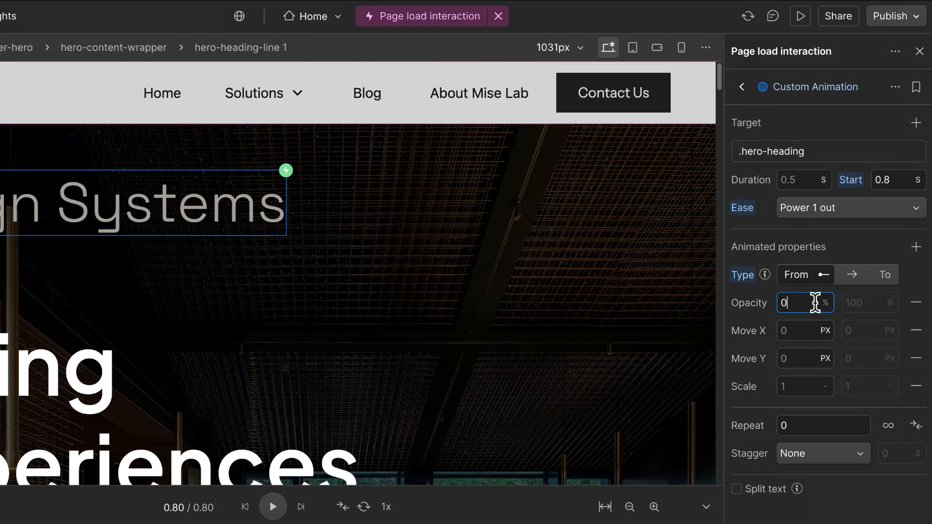
{"action": "left_click", "coordinate": [807, 330]}
{"action": "type", "text": "-"}
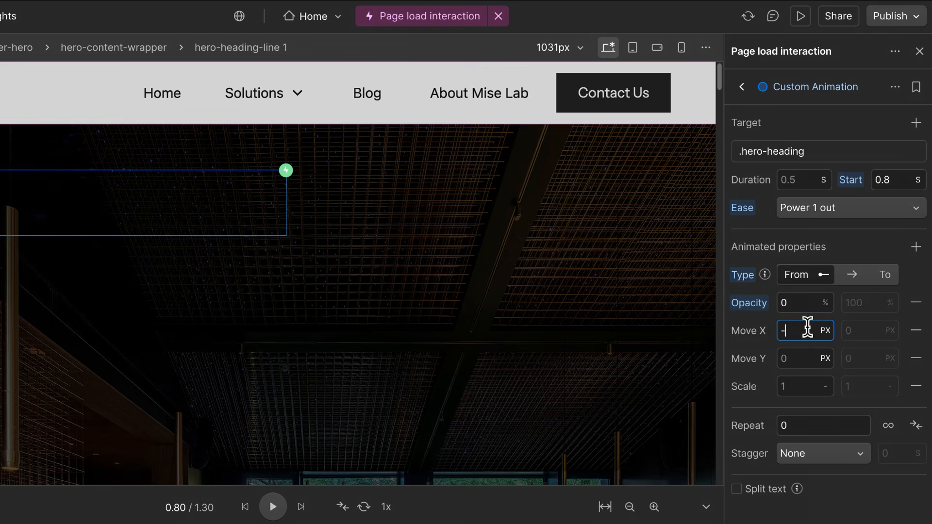
{"action": "type", "text": "17"}
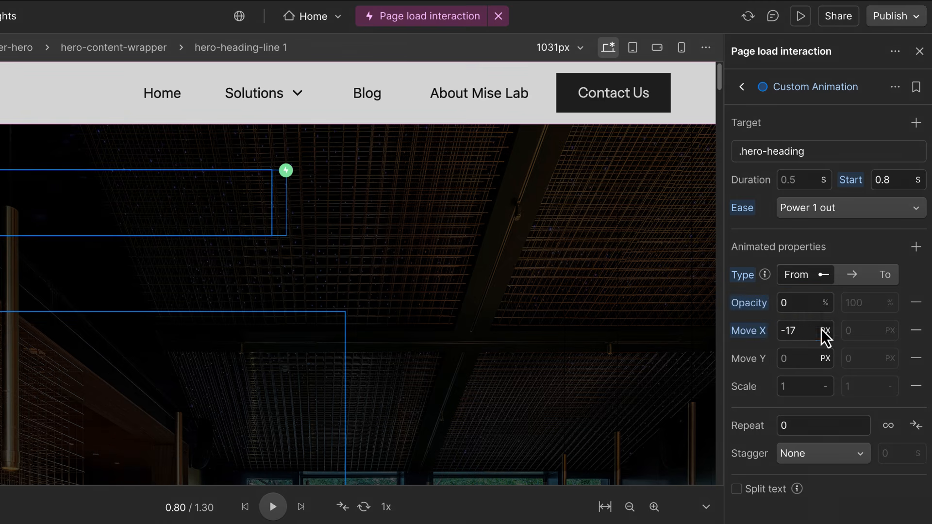
{"action": "left_click", "coordinate": [824, 330]}
{"action": "left_click", "coordinate": [829, 310]}
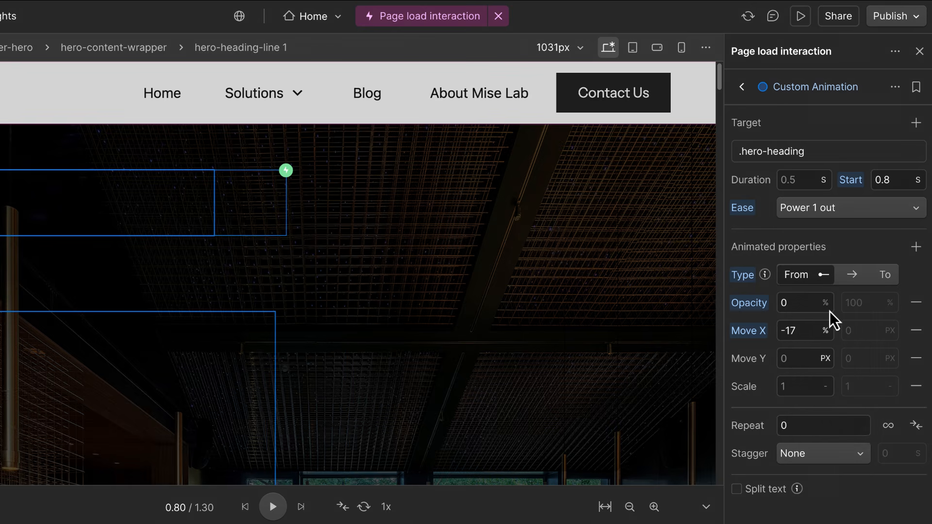
Set the heading animation duration to 0.8 s with Power 2 out easing.
{"action": "left_click", "coordinate": [803, 182]}
{"action": "type", "text": ".8"}
{"action": "left_click", "coordinate": [871, 203]}
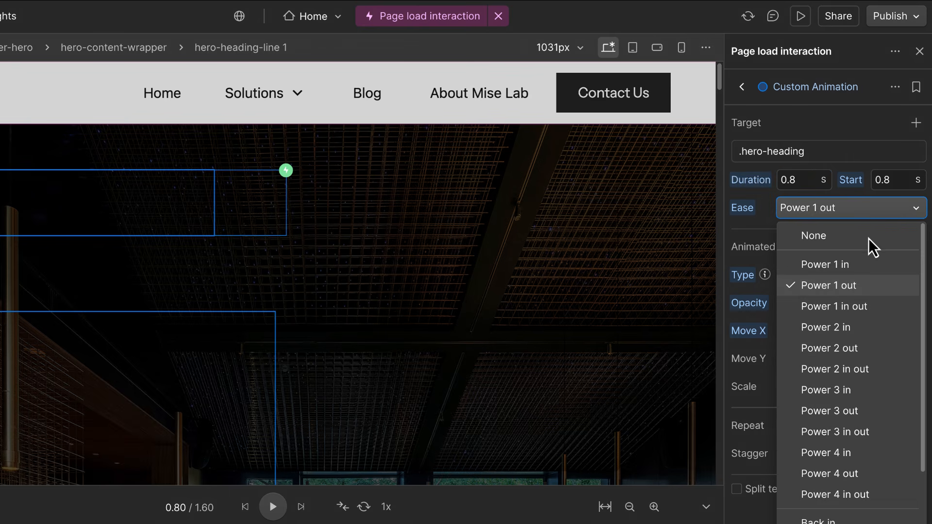
{"action": "left_click", "coordinate": [858, 350]}
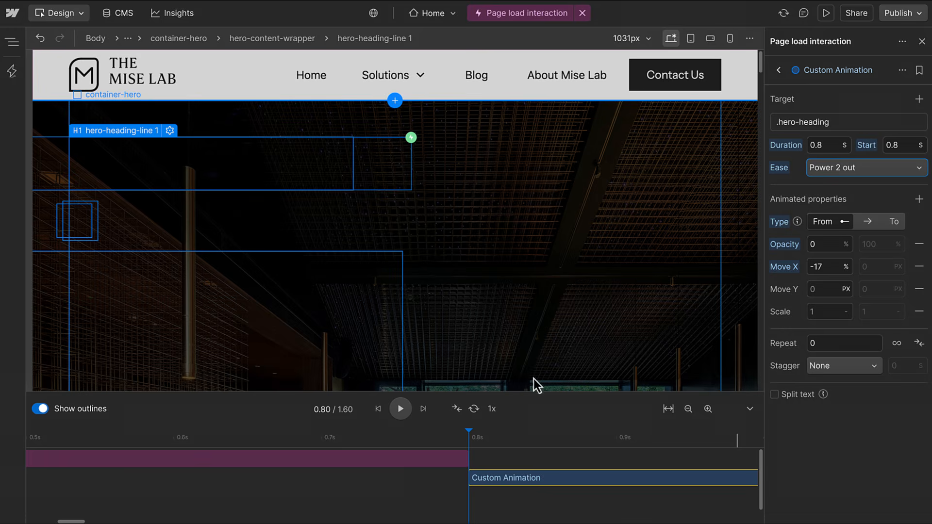
Stagger the headings by an offset time of 0.12 s and preview it.
{"action": "left_click", "coordinate": [408, 409]}
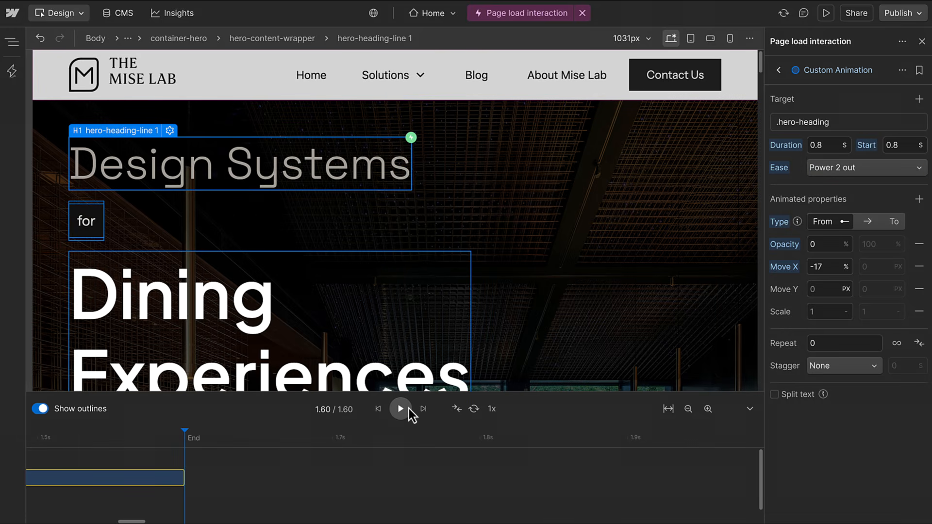
{"action": "left_click", "coordinate": [828, 364]}
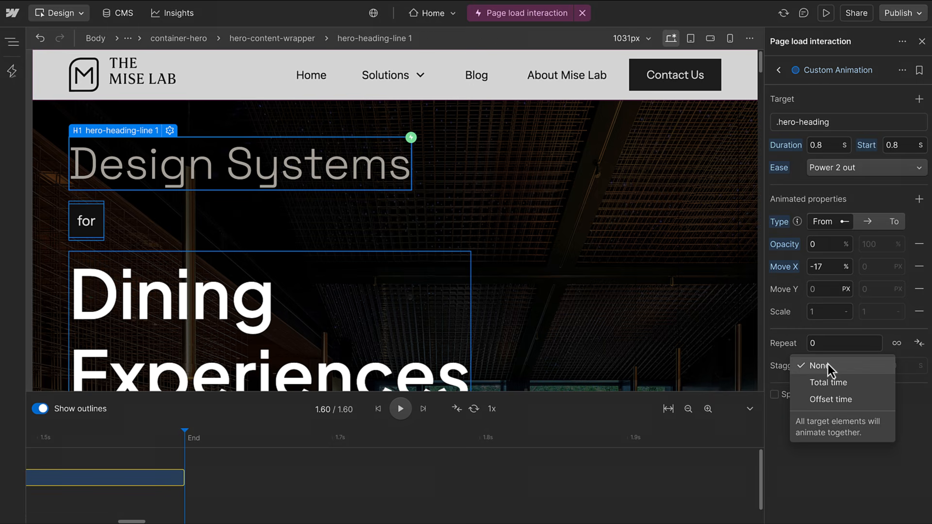
{"action": "left_click", "coordinate": [831, 400]}
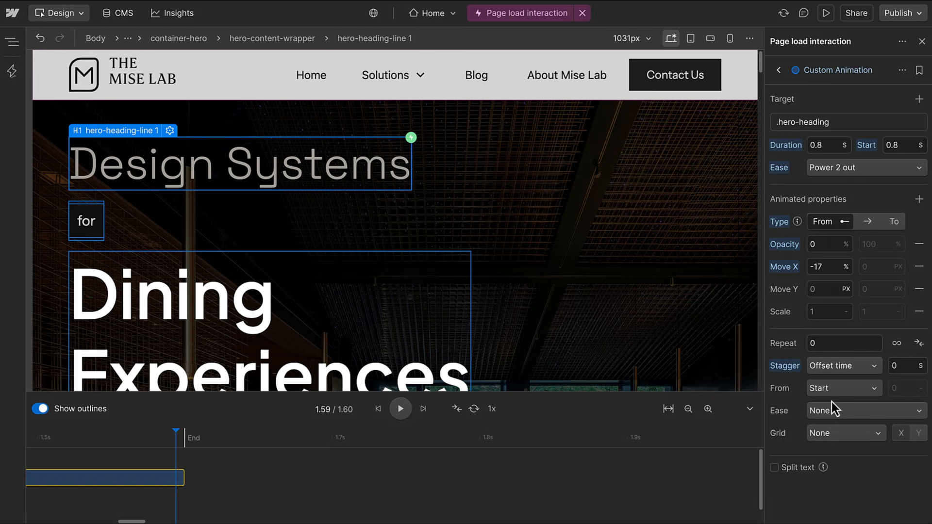
{"action": "left_click", "coordinate": [905, 368]}
{"action": "type", "text": ".12"}
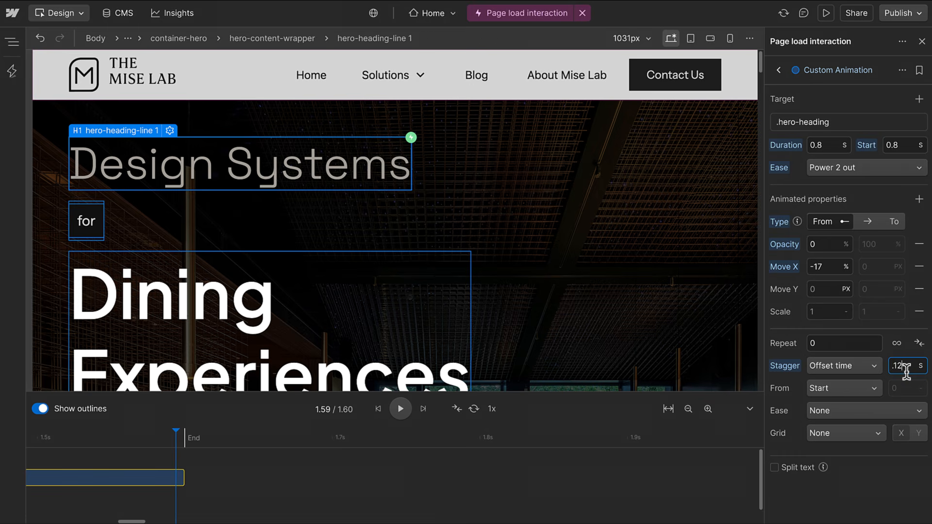
{"action": "left_click", "coordinate": [409, 409]}
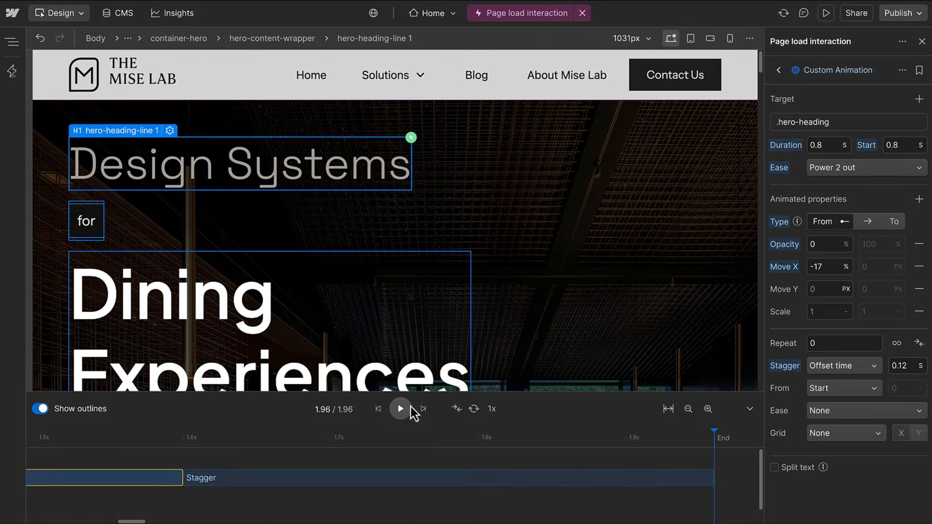
Split the heading text by Letter and preview the letter-by-letter animation.
{"action": "left_click", "coordinate": [785, 469]}
{"action": "left_click", "coordinate": [835, 487]}
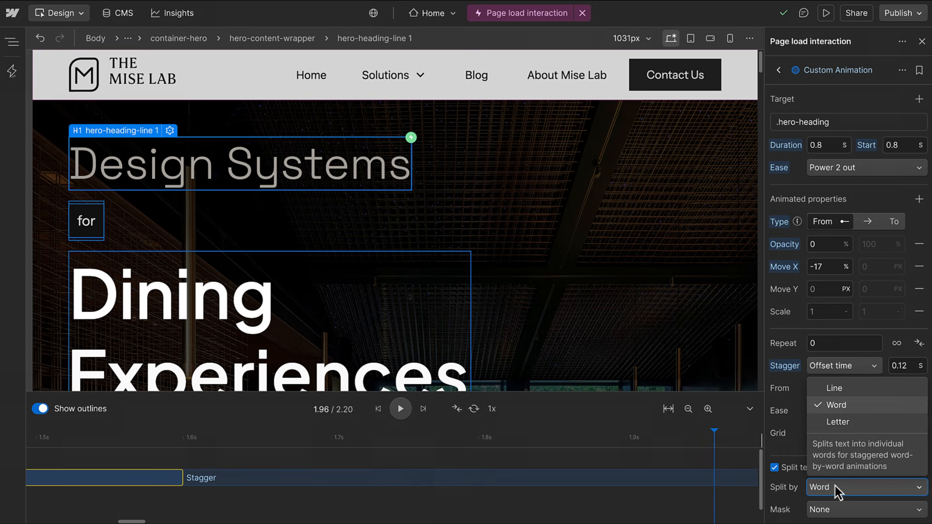
{"action": "left_click", "coordinate": [839, 424]}
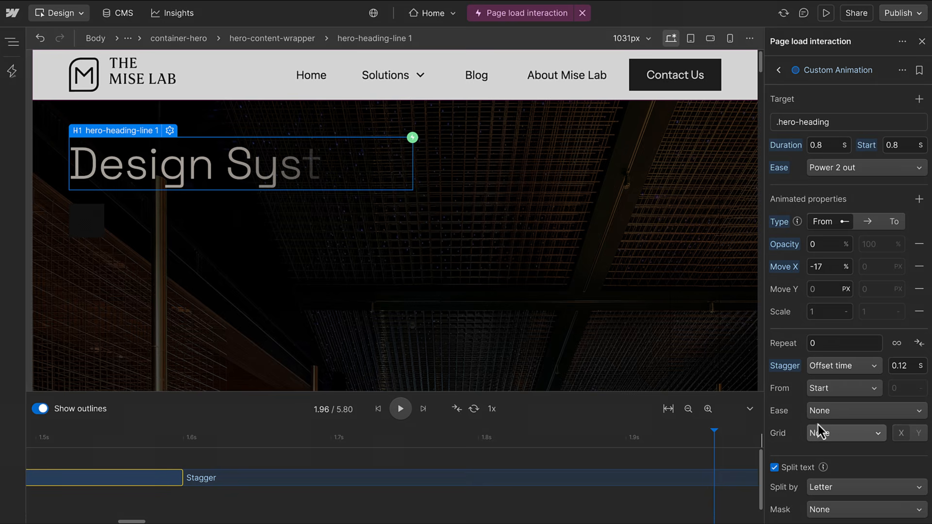
{"action": "left_click", "coordinate": [407, 408]}
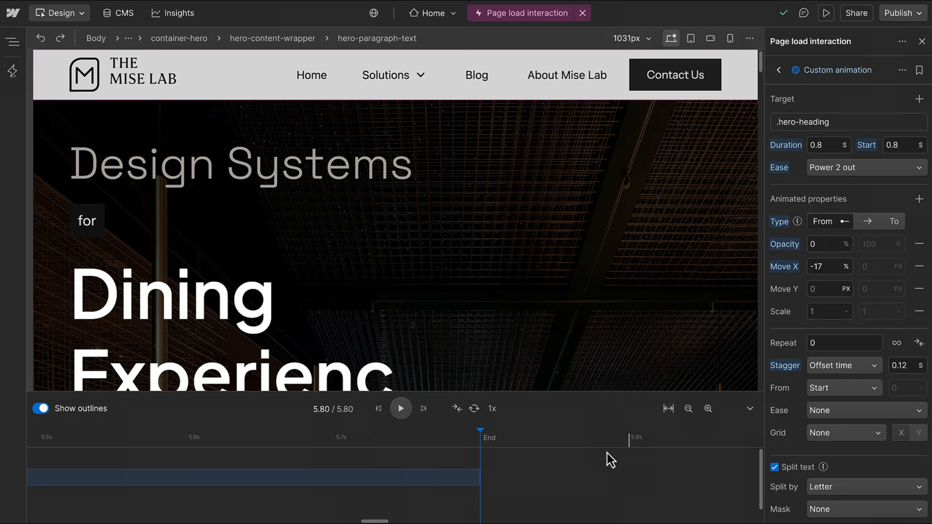
Turn off text splitting and rename the heading action 'Heading entry'.
{"action": "left_click", "coordinate": [776, 469]}
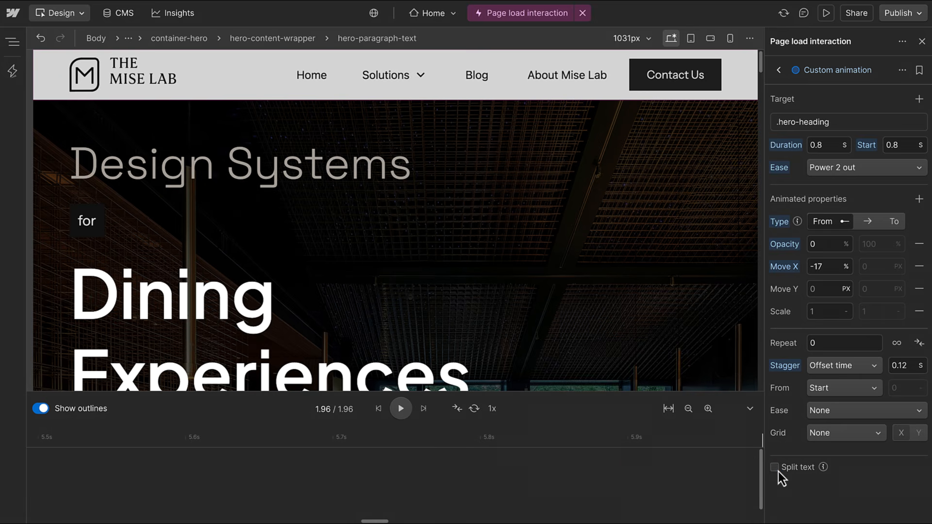
{"action": "double_click", "coordinate": [841, 70]}
{"action": "type", "text": "Heading entry"}
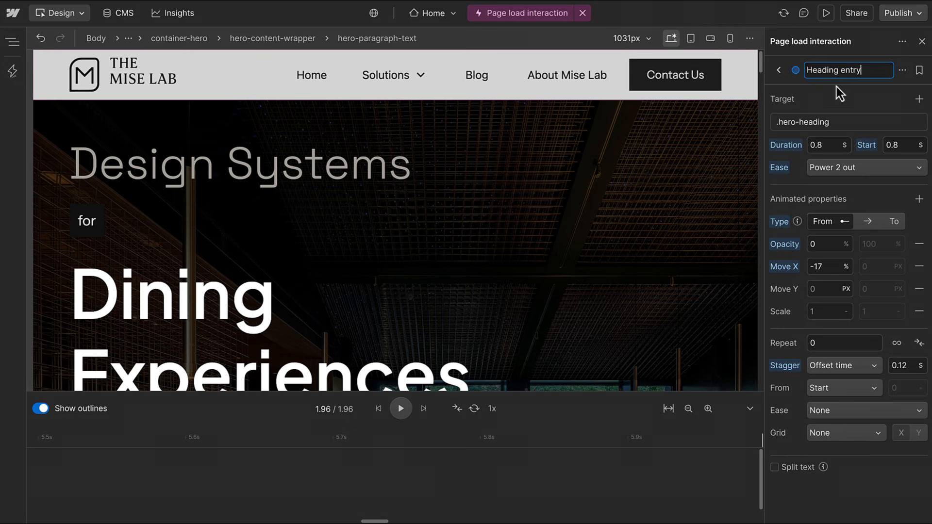
{"action": "key", "text": "Return"}
{"action": "scroll", "coordinate": [761, 59], "scroll_direction": "down", "scroll_amount": 5}
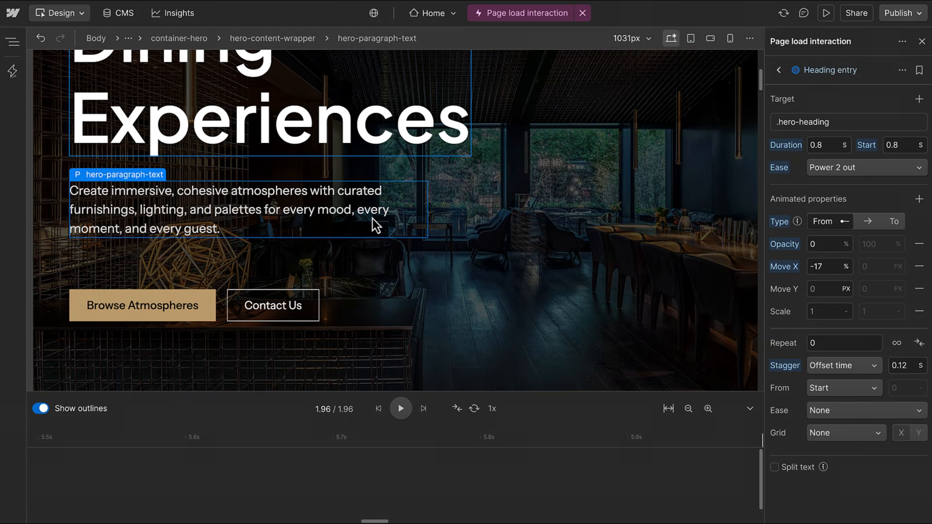
Add a new Custom animation action for the hero paragraph.
{"action": "left_click", "coordinate": [779, 70]}
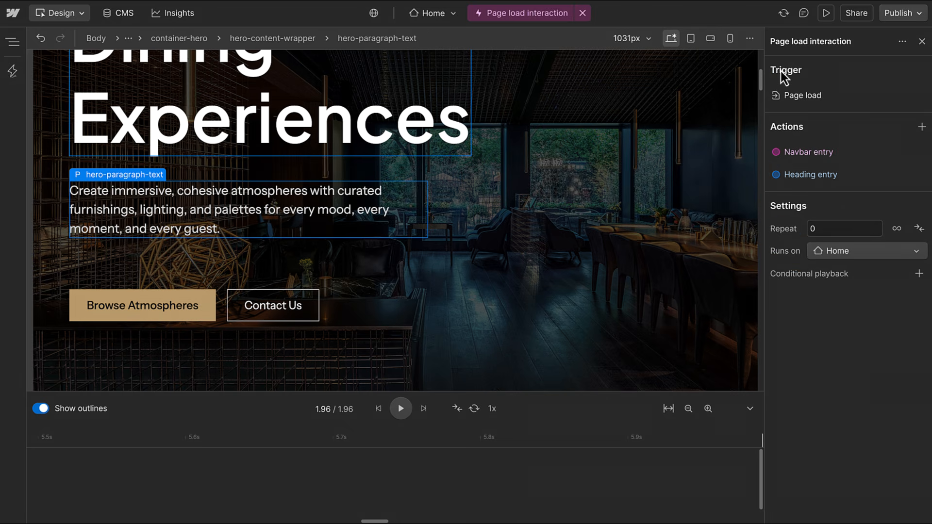
{"action": "left_click", "coordinate": [921, 126]}
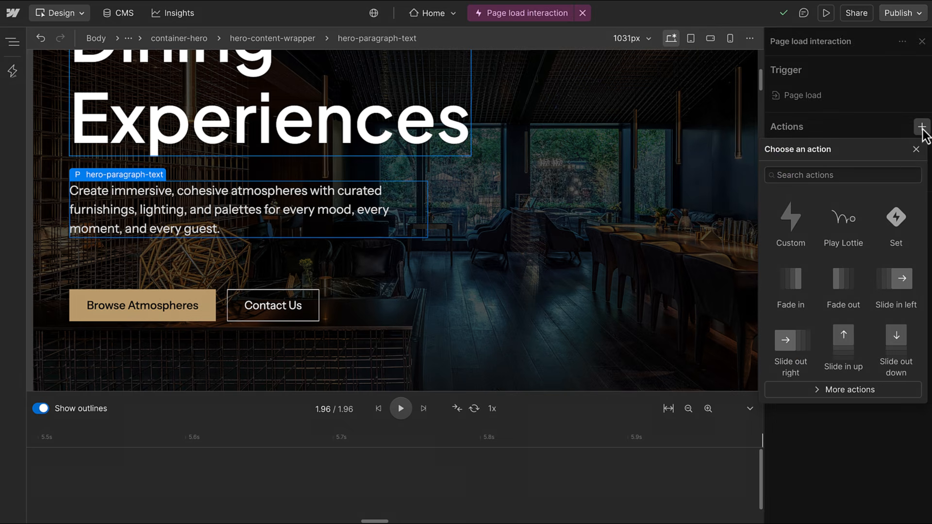
{"action": "left_click", "coordinate": [800, 214]}
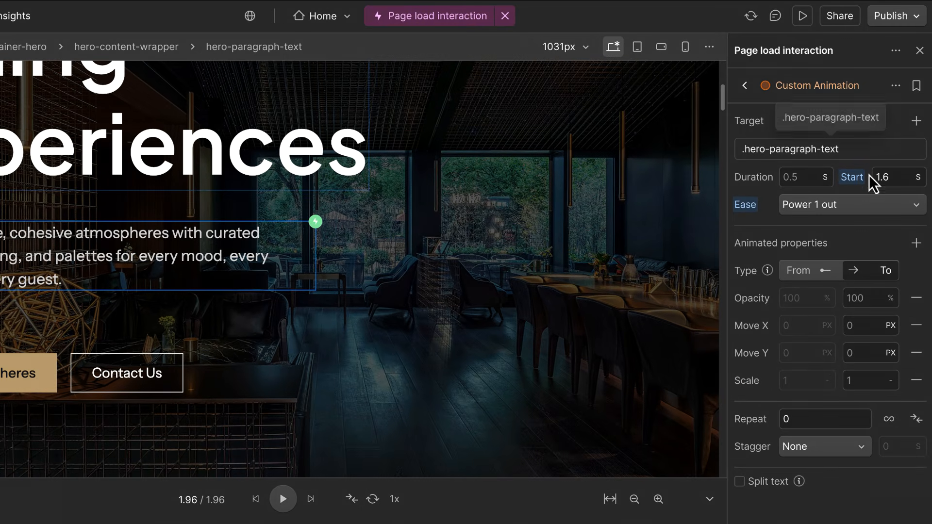
Make the paragraph animate From opacity 0 and Move X -3 %.
{"action": "left_click", "coordinate": [808, 270]}
{"action": "left_click", "coordinate": [861, 269]}
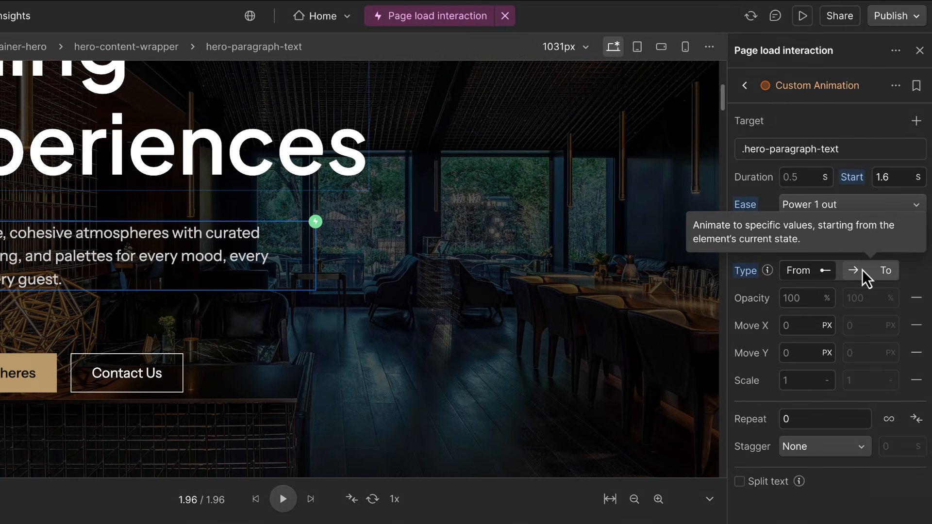
{"action": "left_click", "coordinate": [793, 303]}
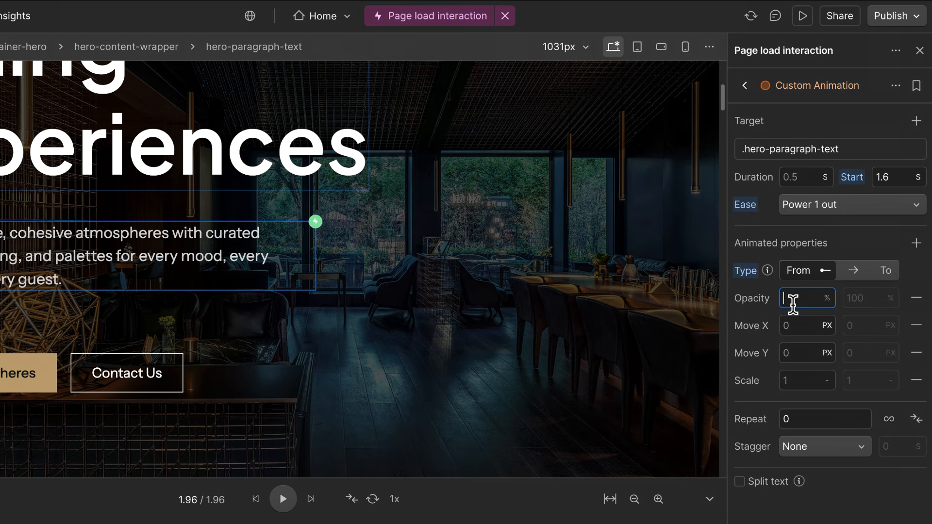
{"action": "type", "text": "0"}
{"action": "left_click", "coordinate": [828, 324]}
{"action": "left_click", "coordinate": [831, 306]}
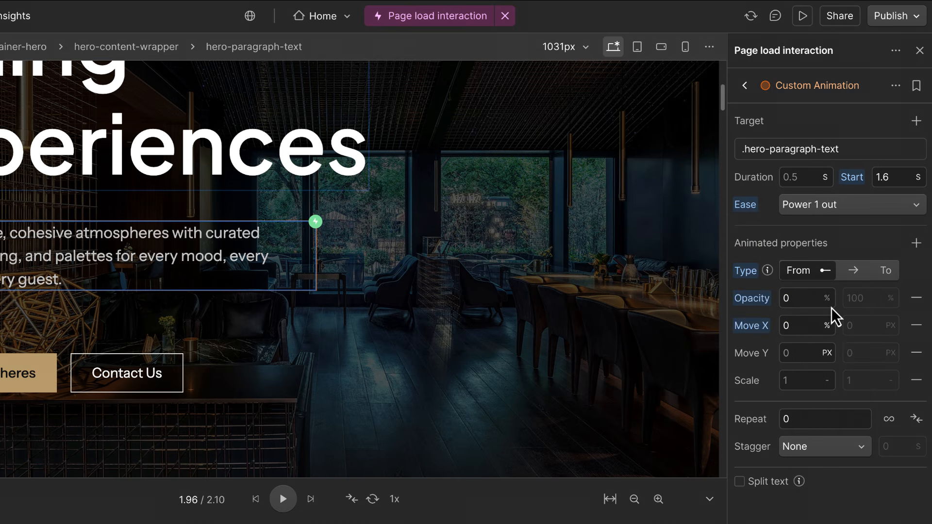
{"action": "left_click", "coordinate": [809, 325]}
{"action": "type", "text": "-3"}
{"action": "left_click", "coordinate": [840, 241]}
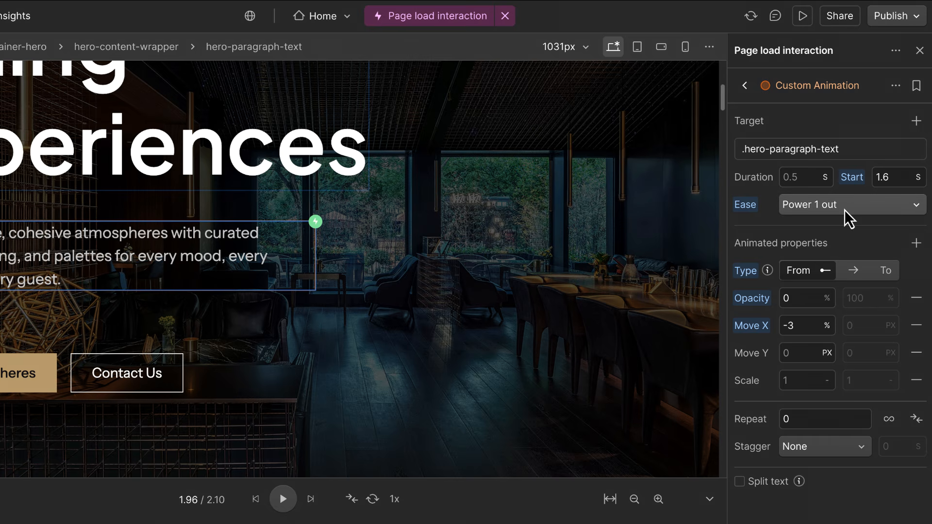
Name the action 'Paragraph entry' and select the hero button group from the actions list.
{"action": "double_click", "coordinate": [835, 87]}
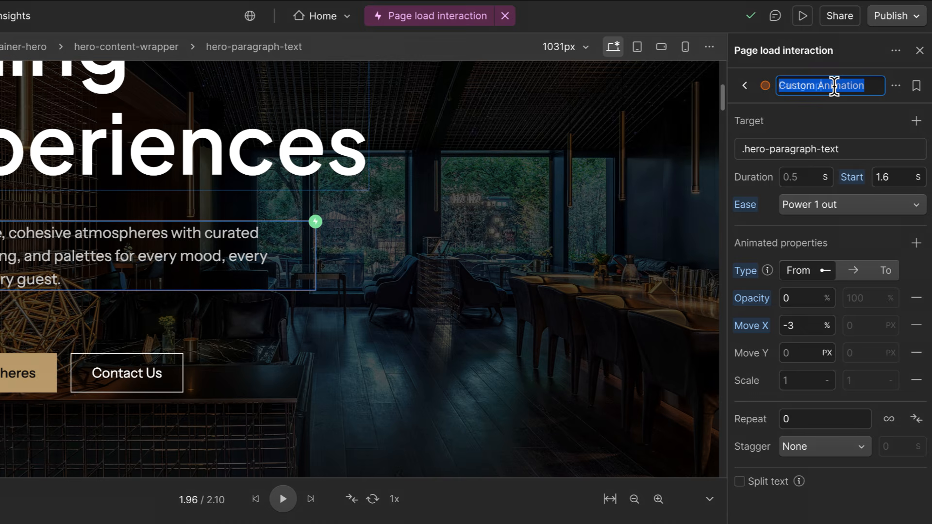
{"action": "type", "text": "Paragraph entry"}
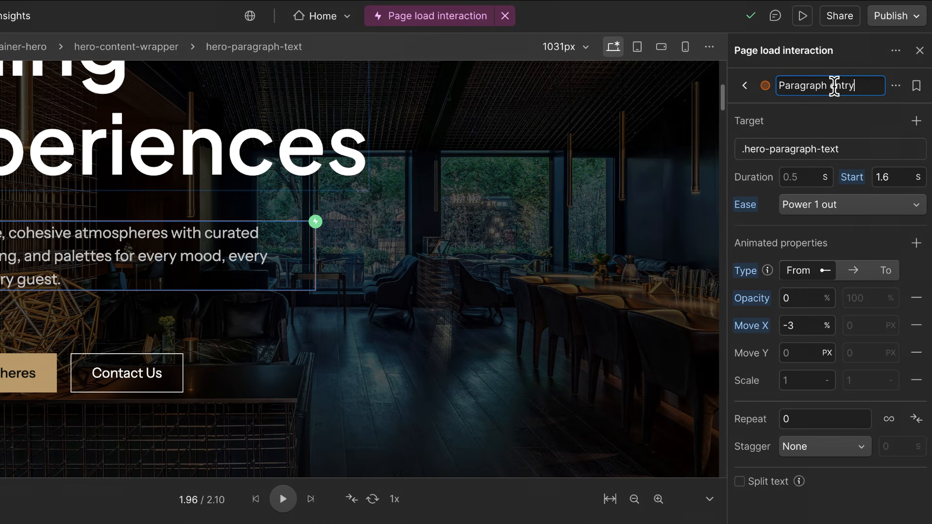
{"action": "left_click", "coordinate": [750, 89]}
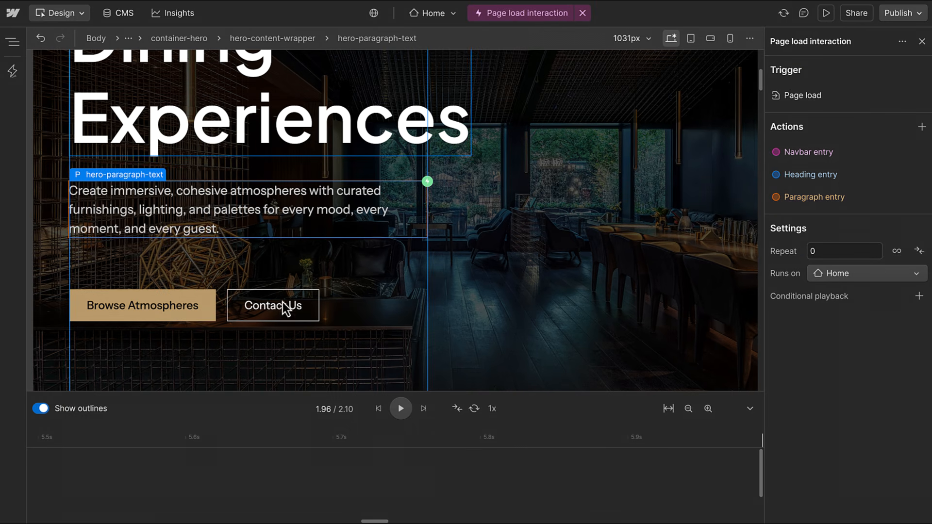
{"action": "left_click", "coordinate": [223, 322]}
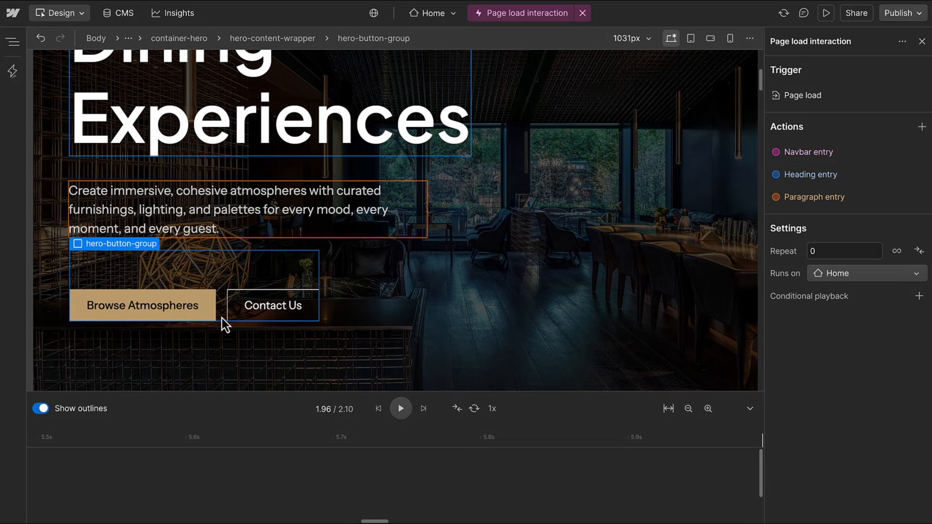
Add a Custom action animating the buttons From opacity 0 and scale 0.98.
{"action": "left_click", "coordinate": [922, 127]}
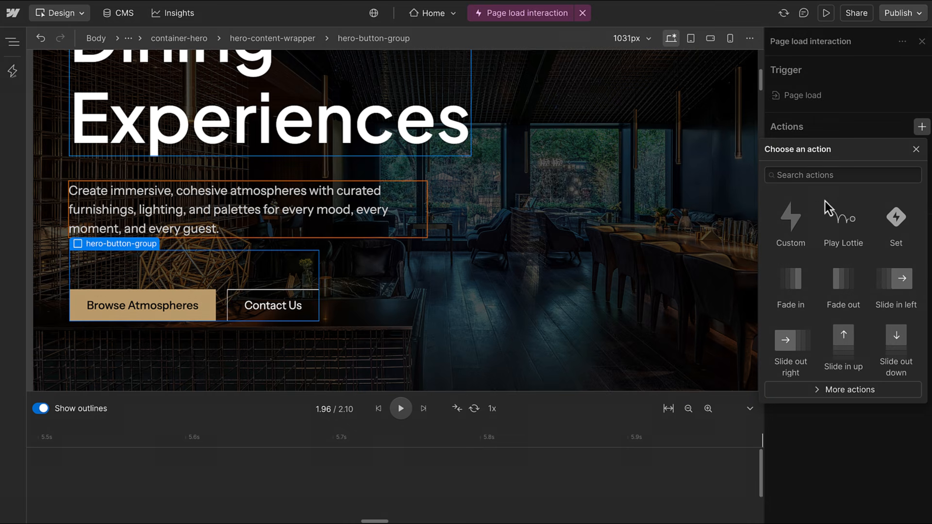
{"action": "left_click", "coordinate": [792, 226]}
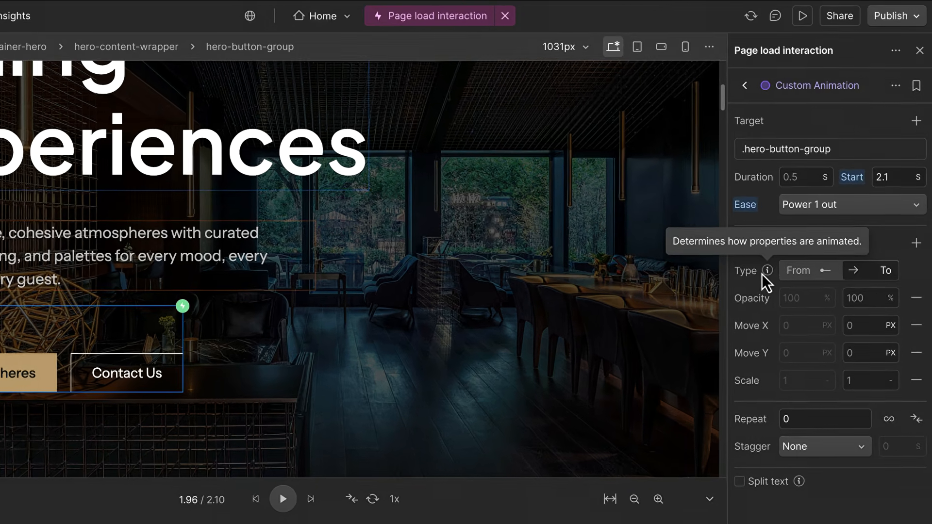
{"action": "left_click", "coordinate": [806, 248]}
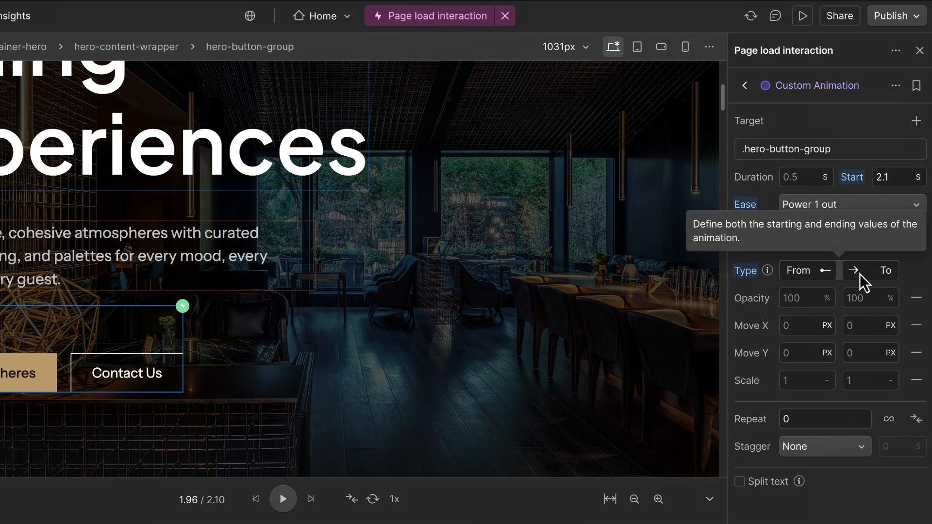
{"action": "left_click", "coordinate": [815, 299]}
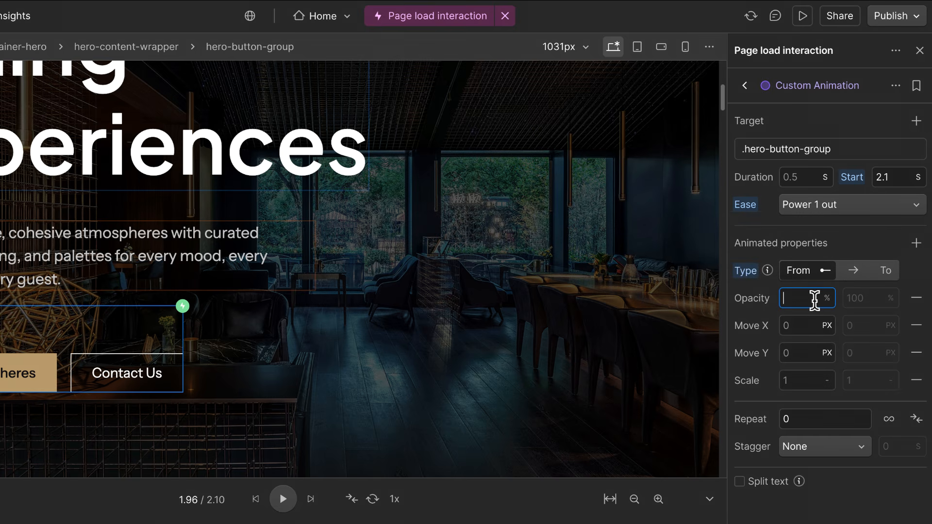
{"action": "type", "text": "0"}
{"action": "left_click", "coordinate": [810, 375]}
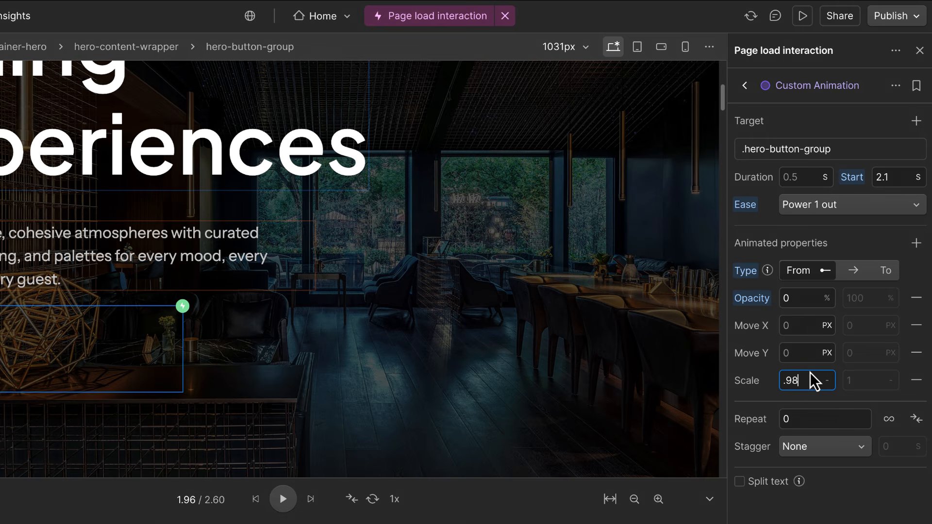
Set 0.9 s duration with Power 3 out easing and name it 'Button entry'.
{"action": "left_click", "coordinate": [808, 178]}
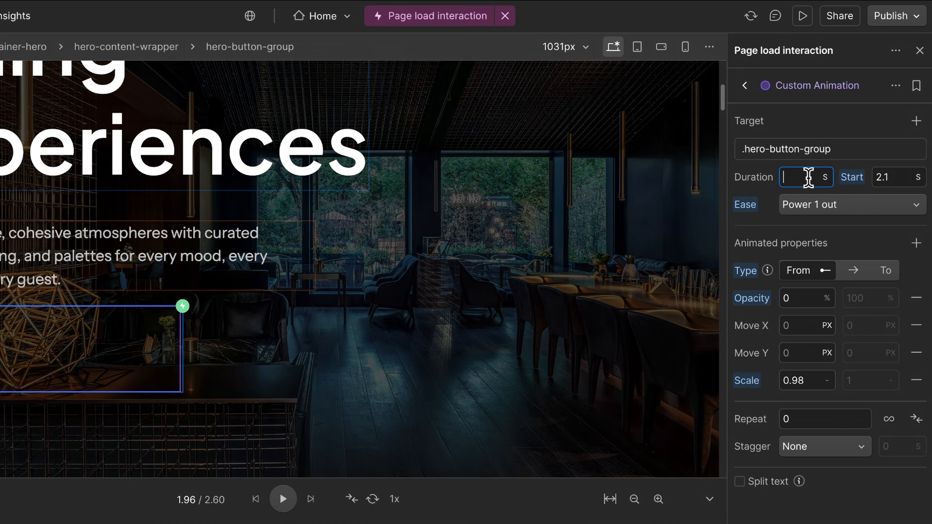
{"action": "type", "text": "0.9"}
{"action": "left_click", "coordinate": [837, 206]}
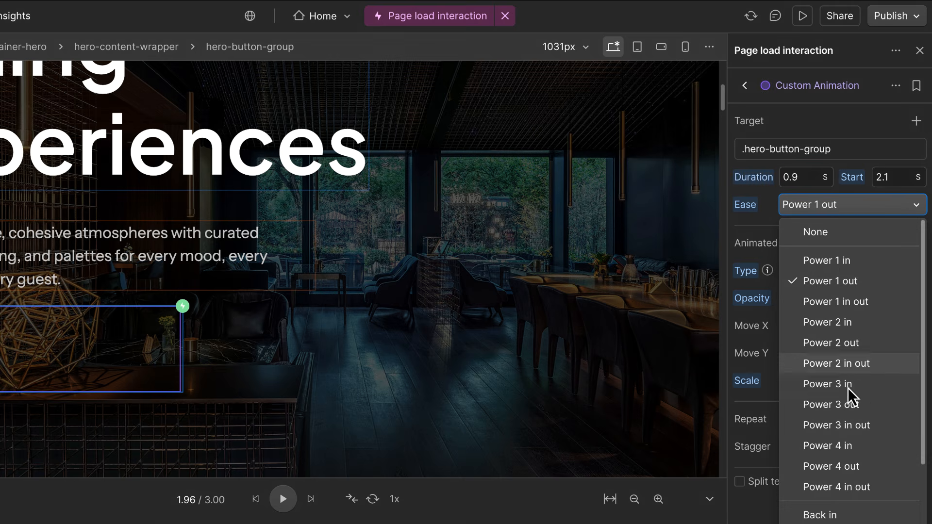
{"action": "left_click", "coordinate": [848, 406]}
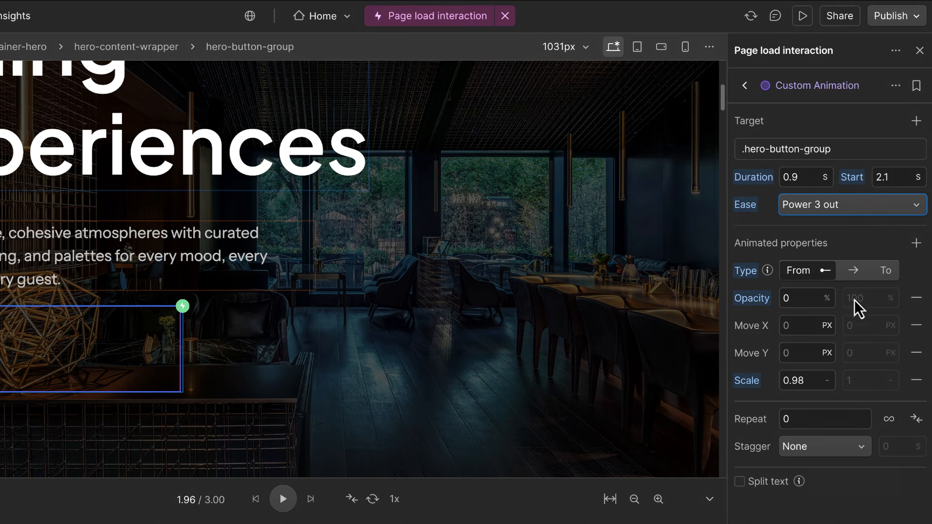
{"action": "double_click", "coordinate": [854, 85]}
{"action": "type", "text": "Button entry"}
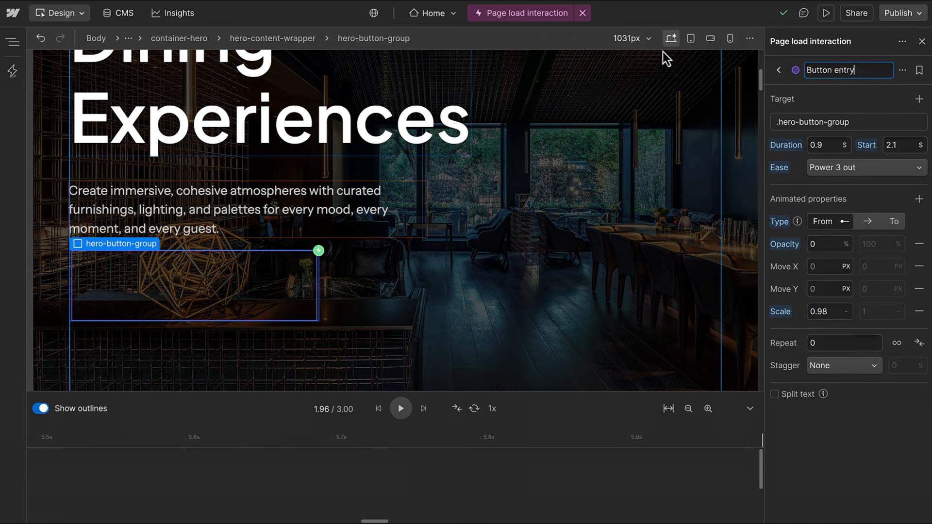
Select hero-image in the Navigator and add a Fade in action from opacity 0.
{"action": "left_click", "coordinate": [13, 43]}
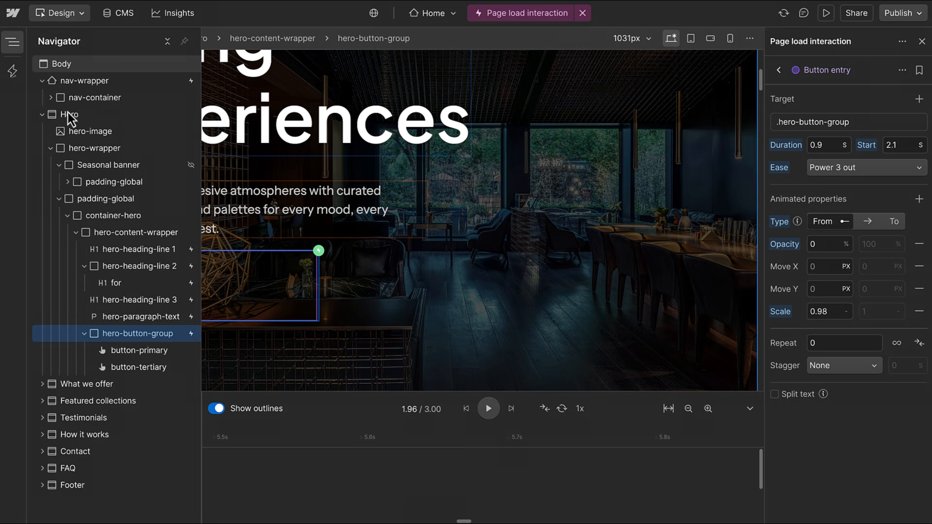
{"action": "left_click", "coordinate": [88, 134]}
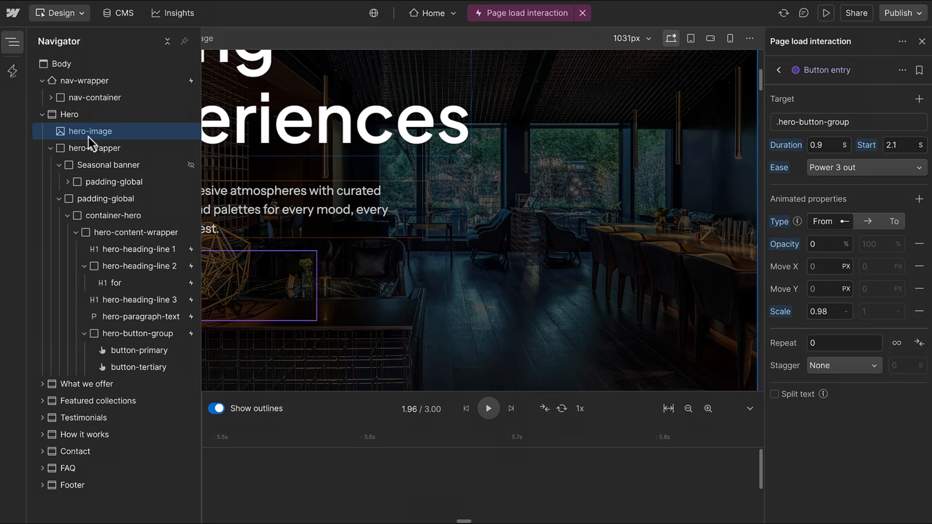
{"action": "left_click", "coordinate": [779, 70]}
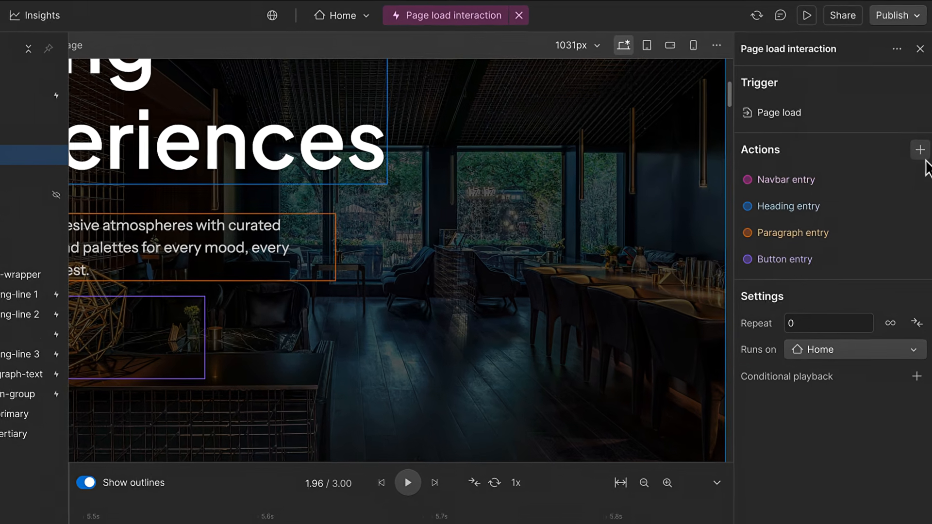
{"action": "left_click", "coordinate": [921, 127]}
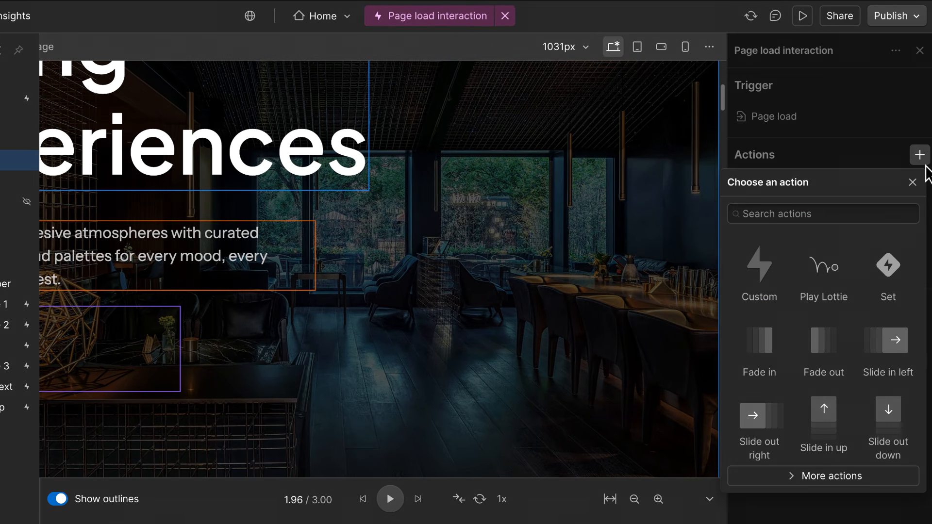
{"action": "left_click", "coordinate": [751, 351]}
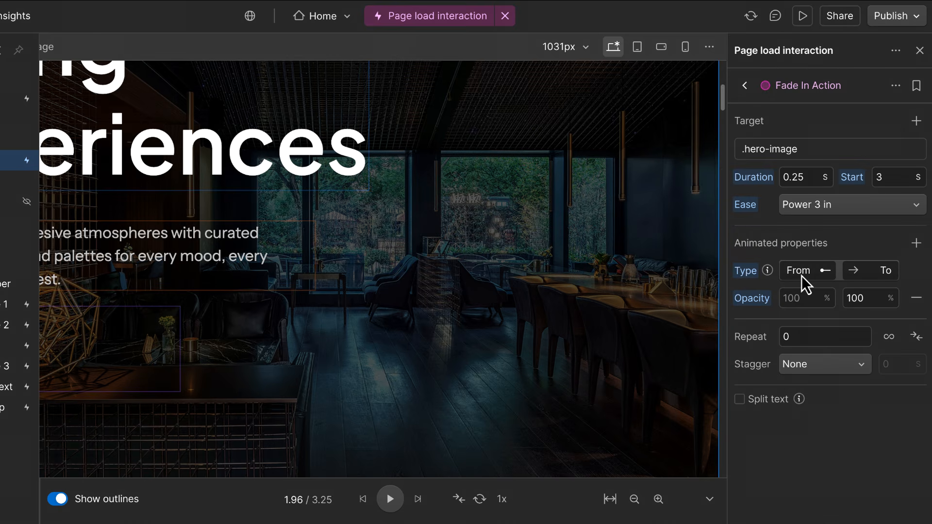
{"action": "left_click", "coordinate": [803, 297]}
{"action": "type", "text": "0"}
Set 0.5 s duration with Power 2 out easing and name it 'Image fade in'.
{"action": "left_click", "coordinate": [816, 177]}
{"action": "type", "text": "."}
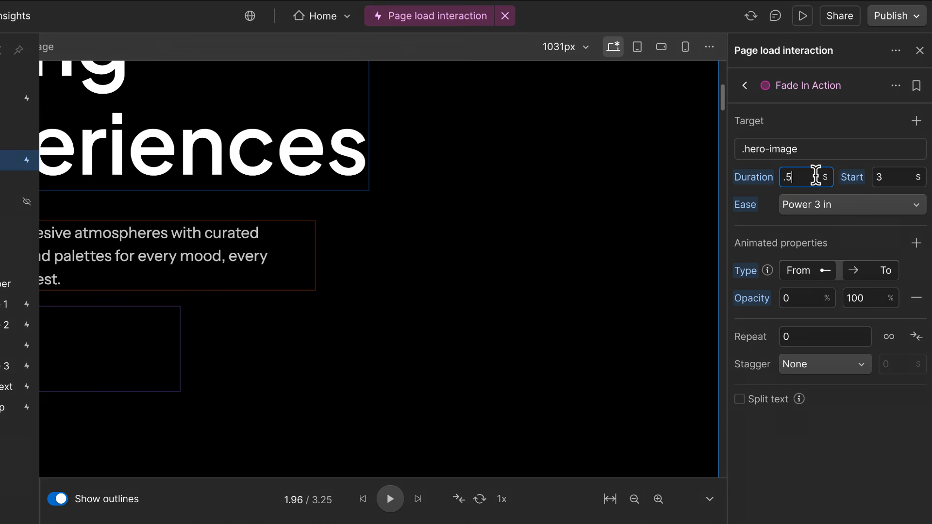
{"action": "left_click", "coordinate": [839, 202]}
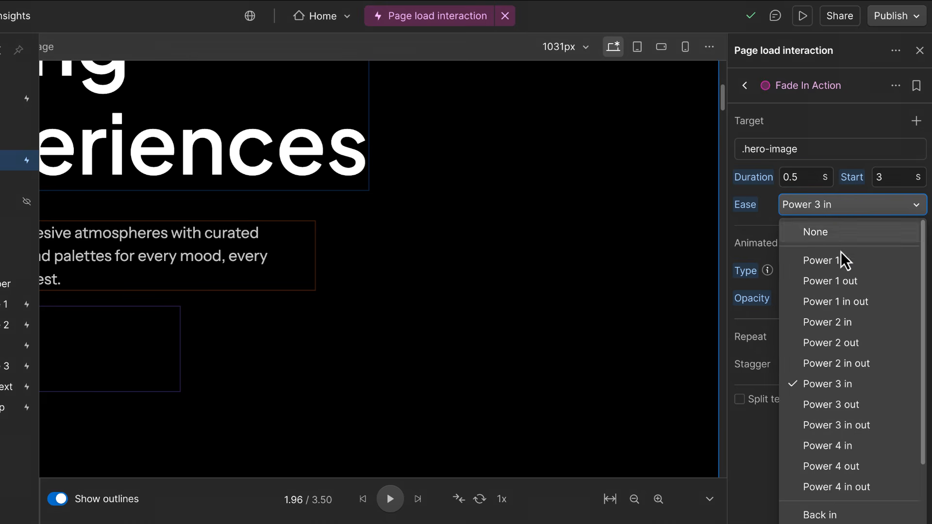
{"action": "left_click", "coordinate": [839, 340]}
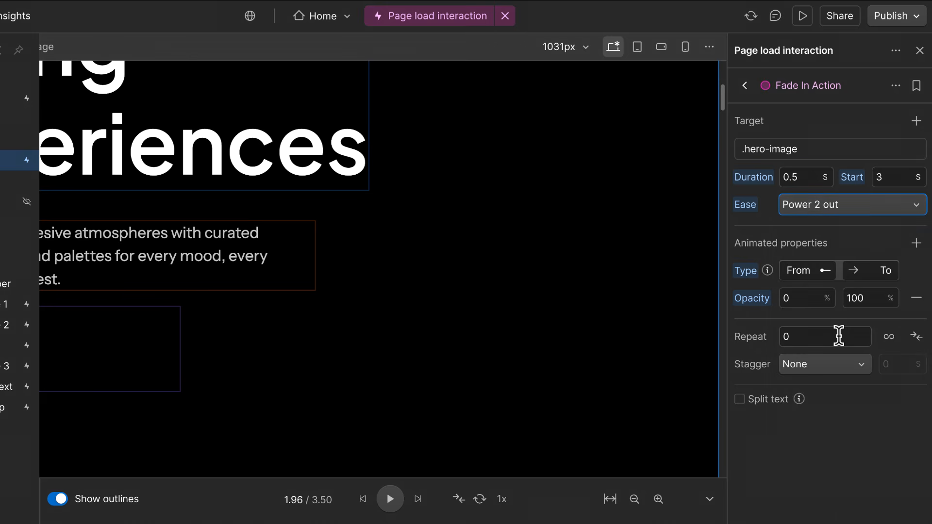
{"action": "double_click", "coordinate": [827, 90]}
{"action": "type", "text": "Image fade in"}
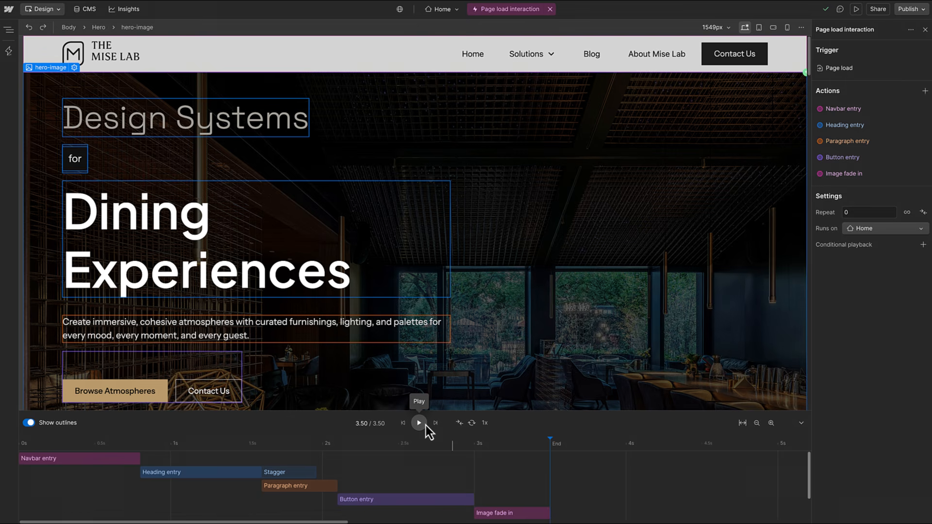
Move Heading entry and Image fade in to the timeline start, then select three bars.
{"action": "left_click", "coordinate": [420, 423]}
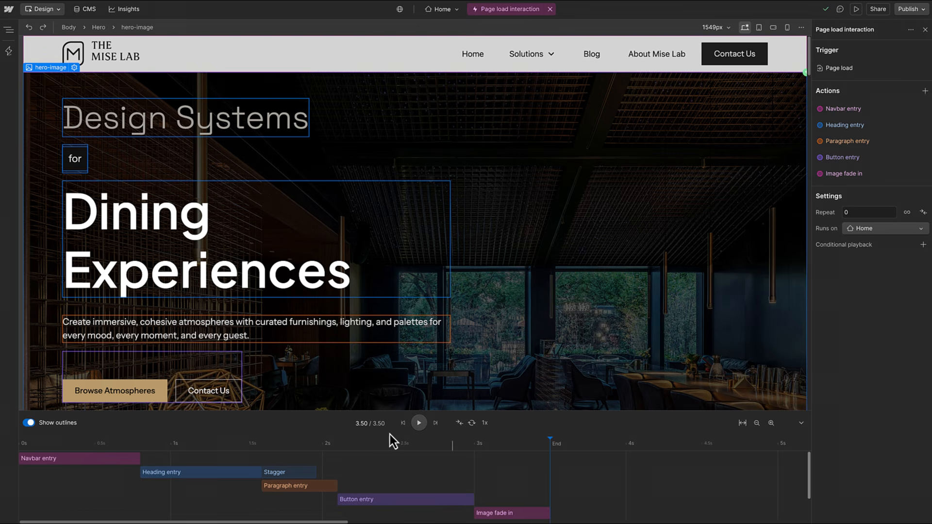
{"action": "left_click_drag", "start_coordinate": [216, 472], "coordinate": [77, 479]}
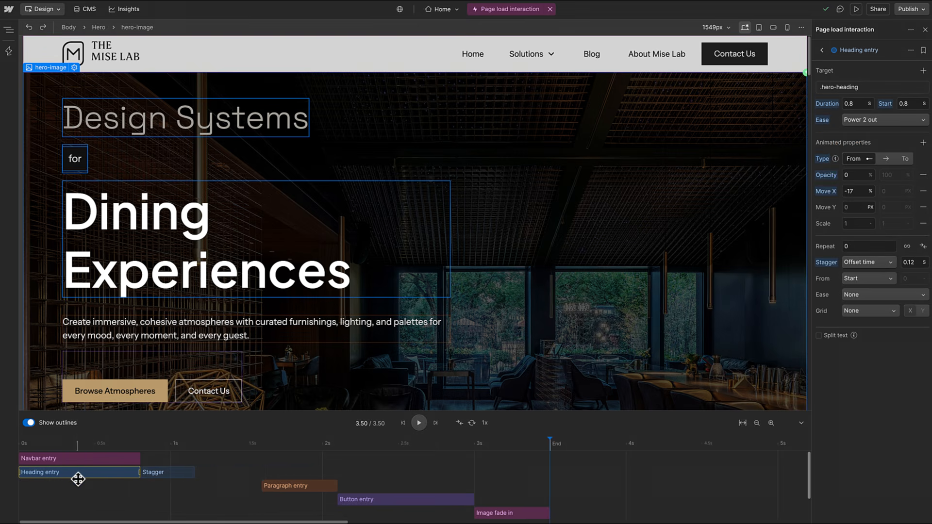
{"action": "left_click_drag", "start_coordinate": [498, 515], "coordinate": [35, 513]}
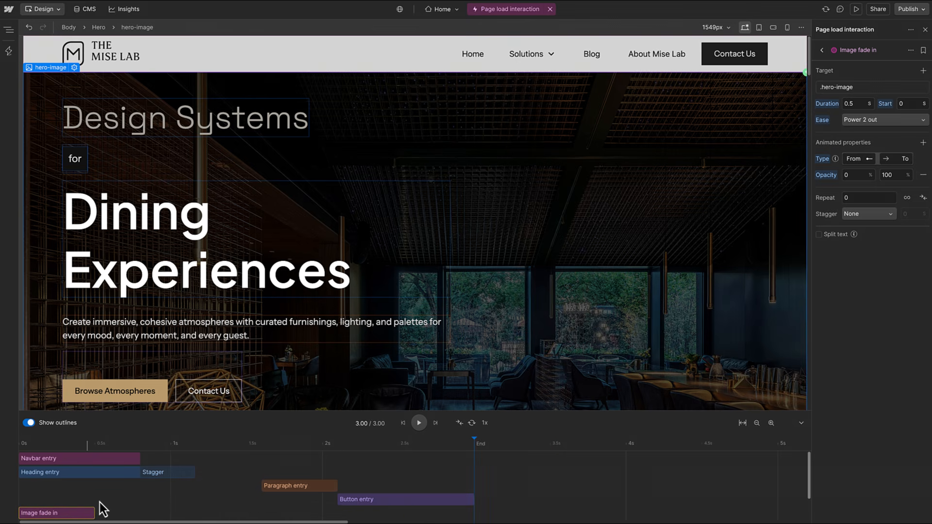
{"action": "left_click", "coordinate": [122, 514]}
{"action": "left_click_drag", "start_coordinate": [86, 479], "coordinate": [191, 462]}
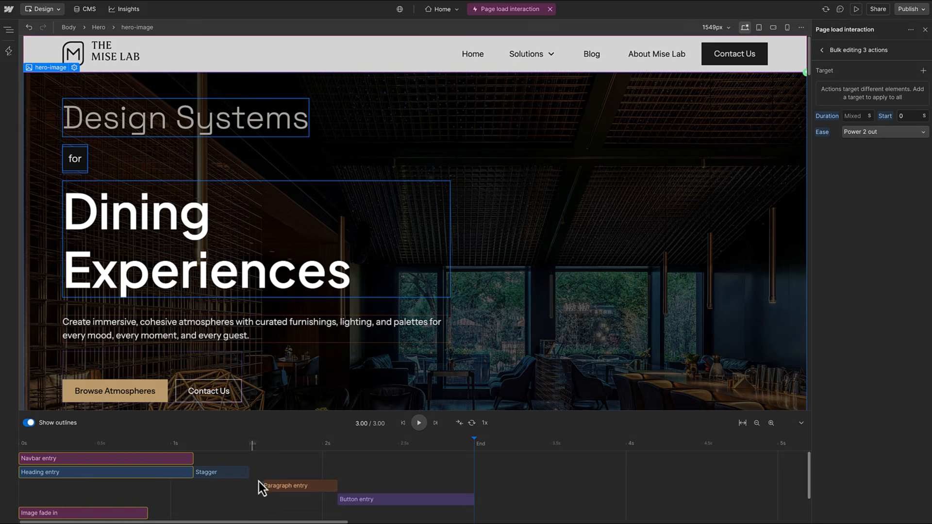
Shift Paragraph entry earlier and Button entry later, then replay the preview.
{"action": "left_click_drag", "start_coordinate": [272, 487], "coordinate": [206, 486]}
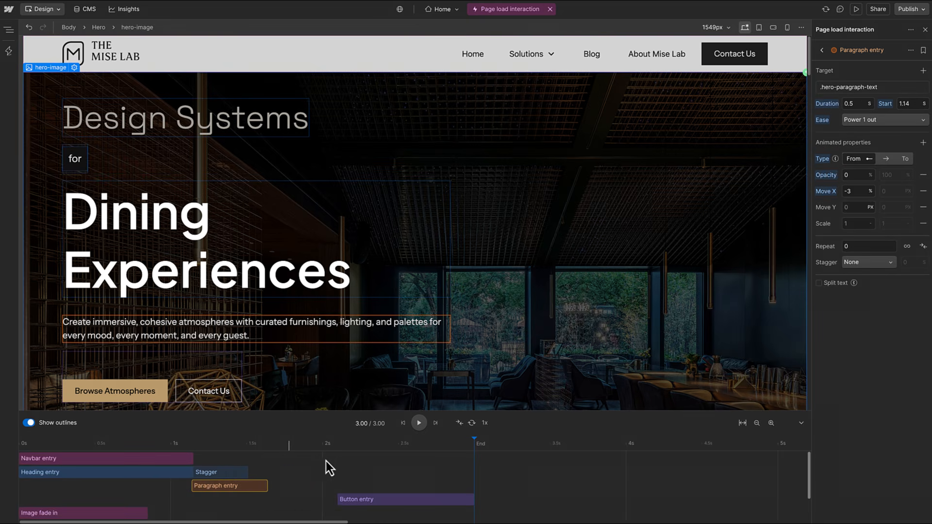
{"action": "left_click", "coordinate": [419, 427]}
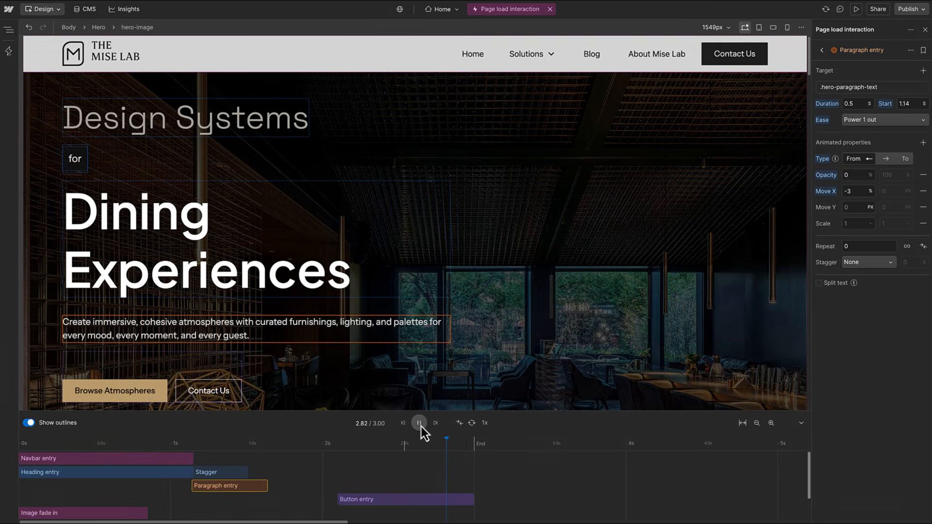
{"action": "left_click_drag", "start_coordinate": [398, 495], "coordinate": [440, 498]}
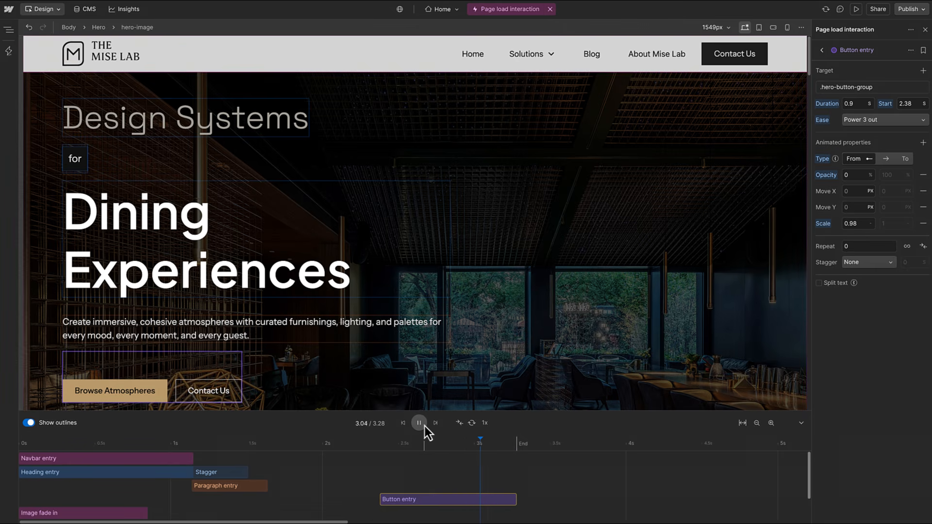
{"action": "left_click", "coordinate": [425, 426]}
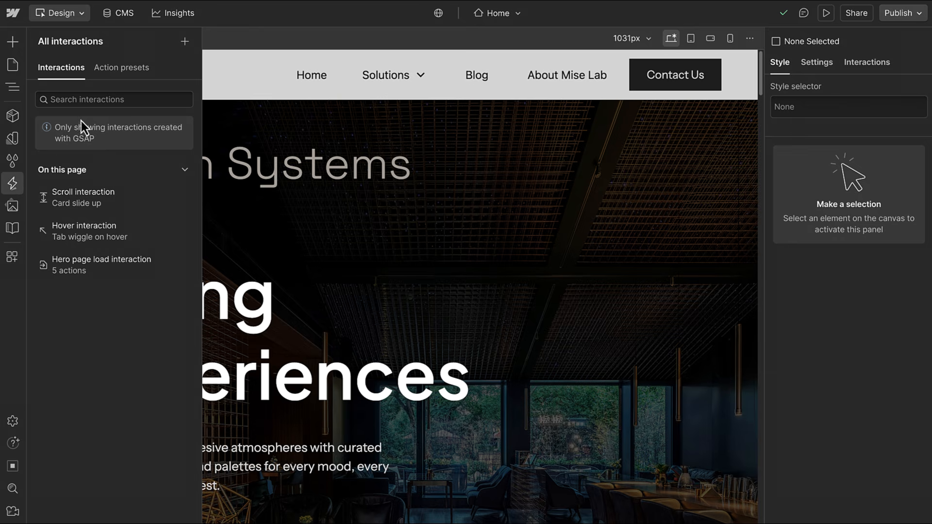
Create a new Page load interaction targeting the specific hero-heading-line 1 element.
{"action": "left_click", "coordinate": [184, 41]}
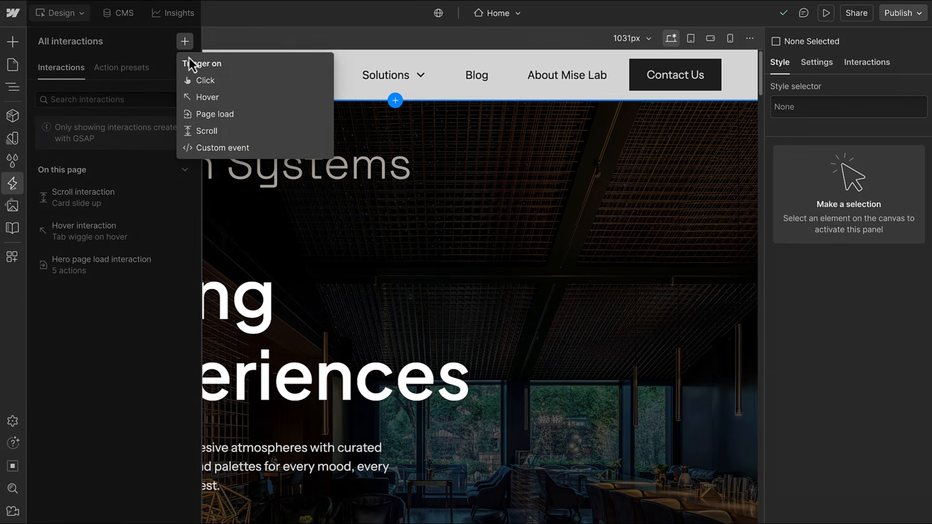
{"action": "left_click", "coordinate": [200, 117]}
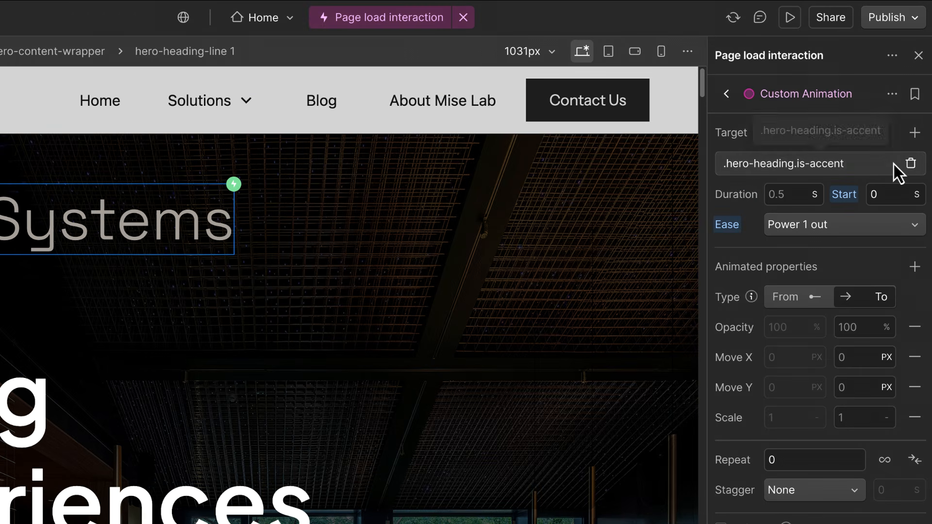
{"action": "left_click", "coordinate": [893, 164]}
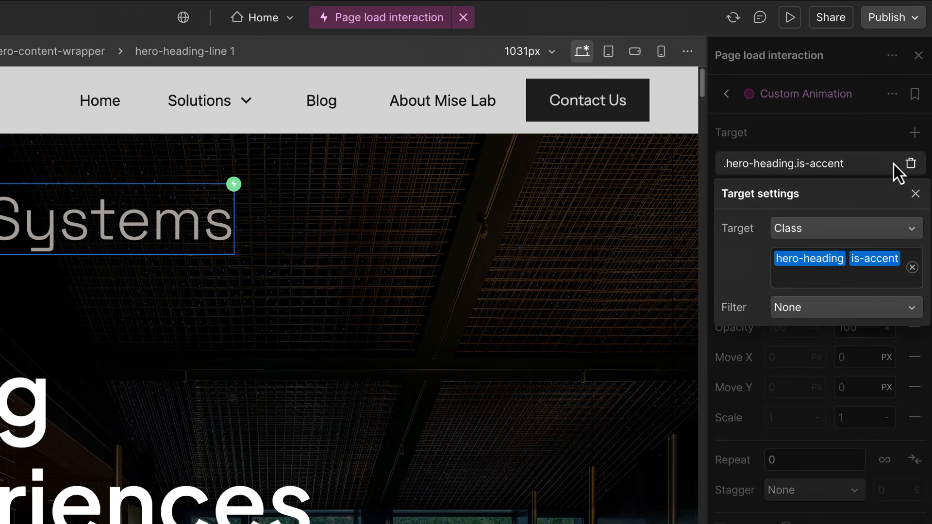
{"action": "left_click", "coordinate": [895, 234]}
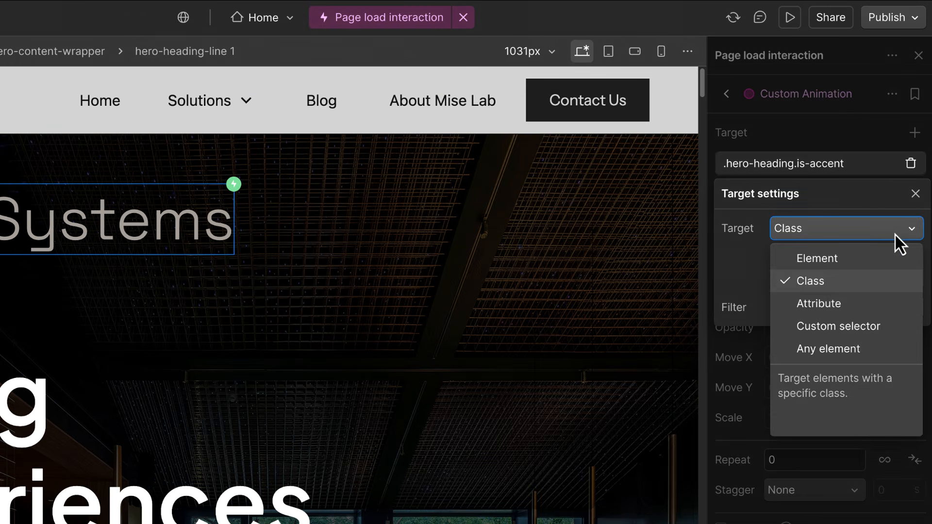
{"action": "left_click", "coordinate": [892, 264]}
Animate the heading from opacity 0 and scale 0.9 over 0.4 s, then preview it.
{"action": "left_click", "coordinate": [798, 296]}
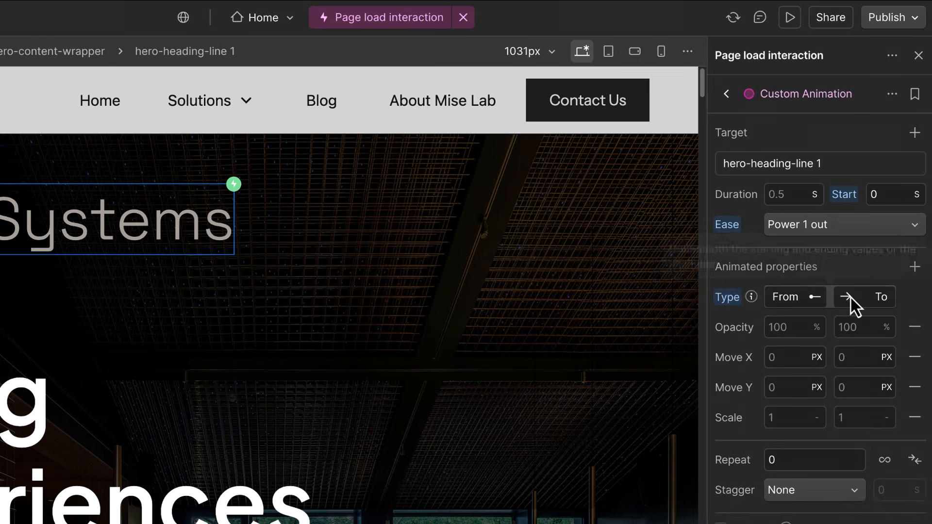
{"action": "left_click", "coordinate": [798, 327]}
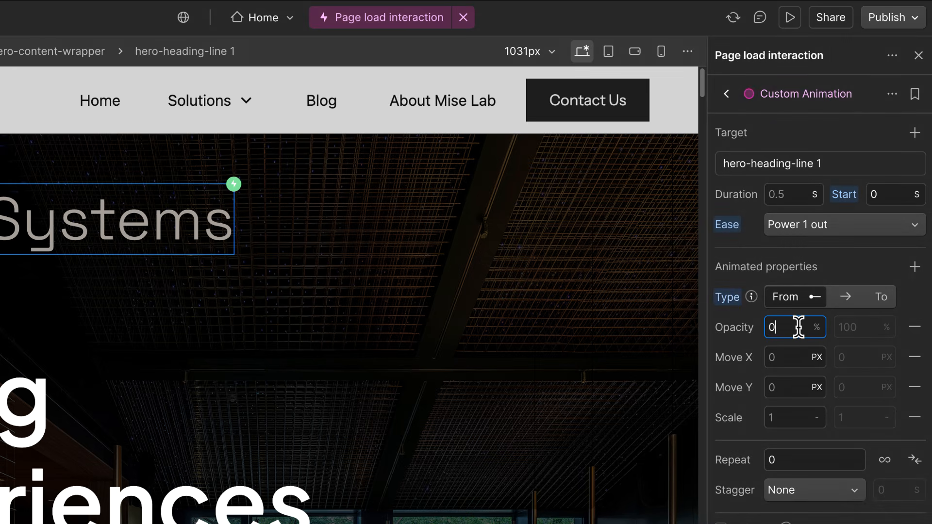
{"action": "left_click", "coordinate": [790, 418]}
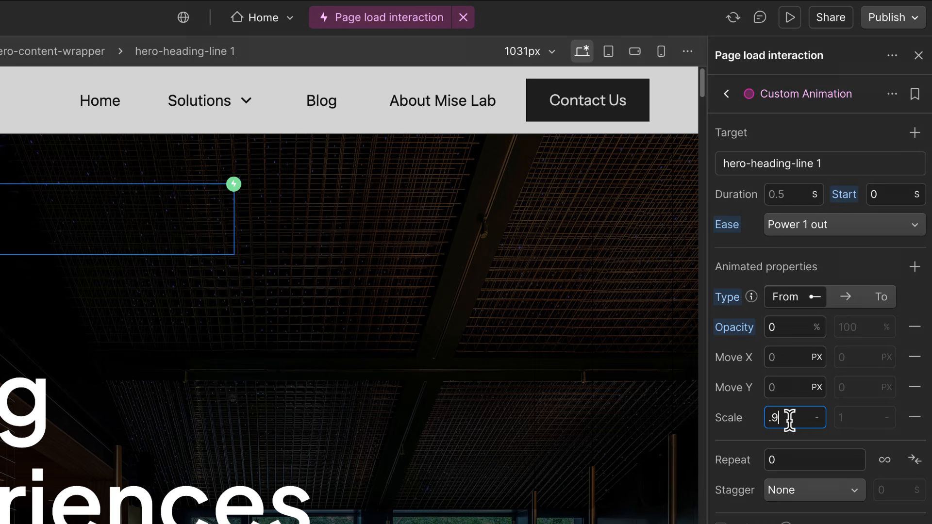
{"action": "key", "text": "Return"}
{"action": "left_click_drag", "start_coordinate": [760, 452], "coordinate": [616, 458]}
{"action": "left_click", "coordinate": [401, 415]}
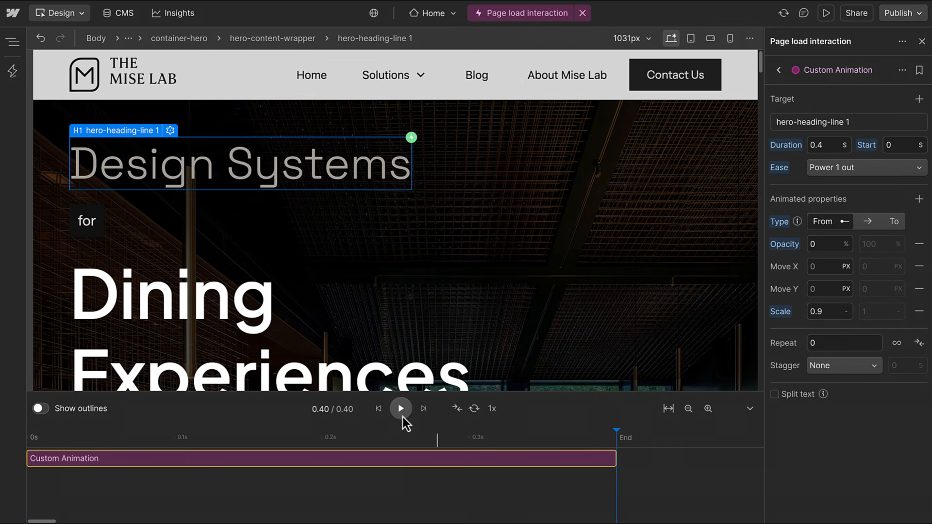
{"action": "left_click", "coordinate": [402, 416]}
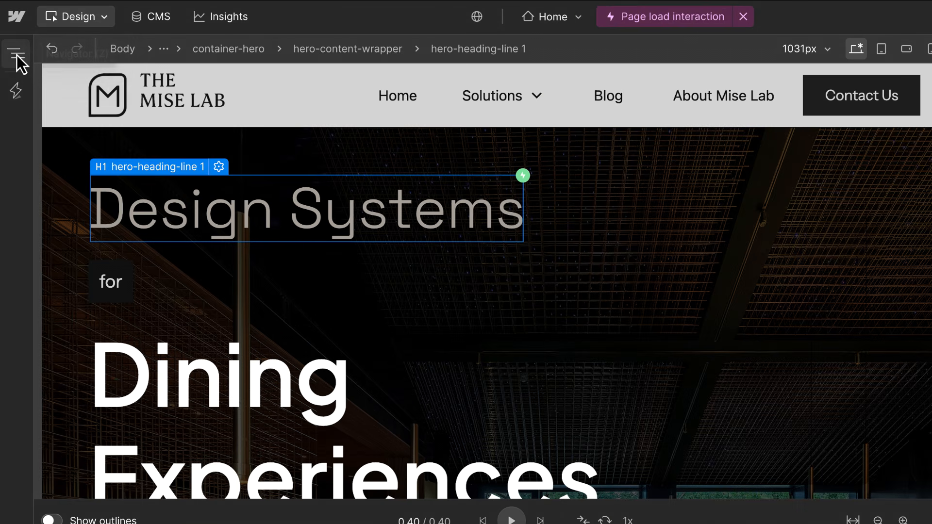
Set the Seasonal banner's Visibility to Visible, then open the offer cards' scroll trigger settings.
{"action": "left_click", "coordinate": [16, 54]}
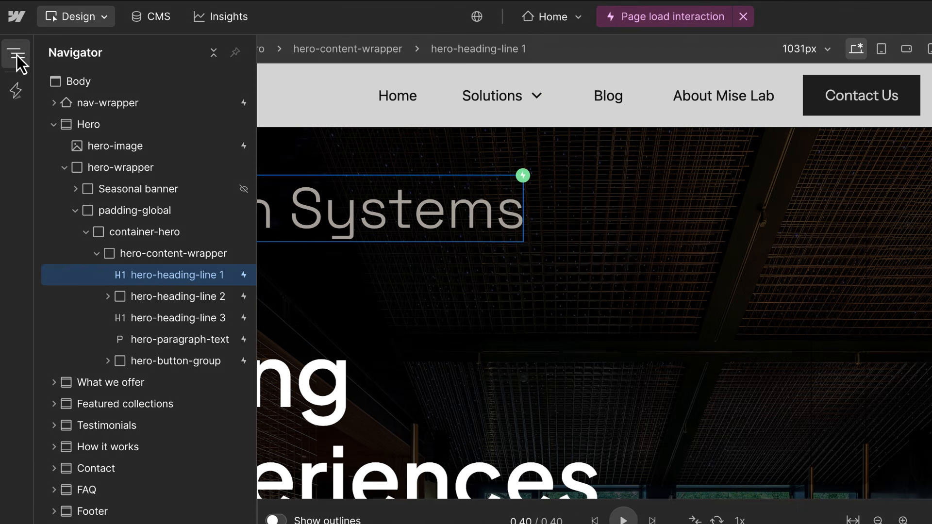
{"action": "left_click", "coordinate": [156, 189]}
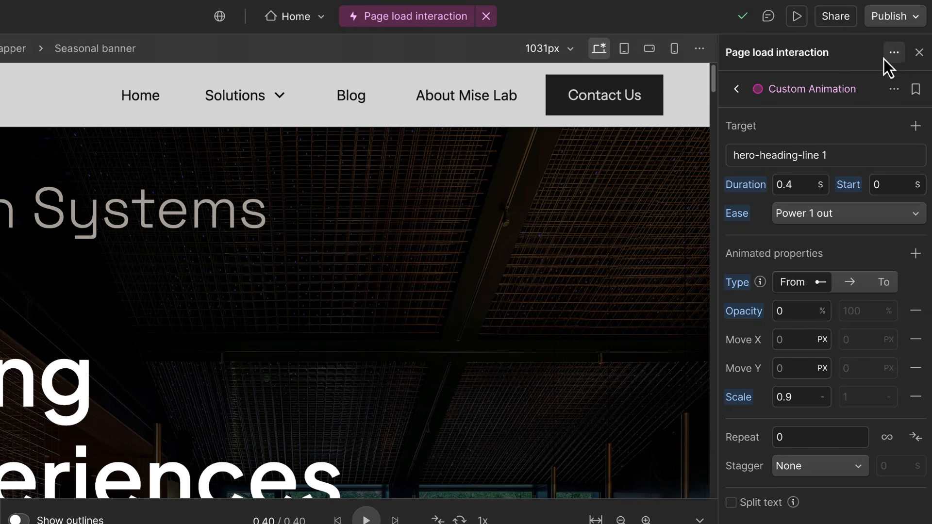
{"action": "left_click", "coordinate": [919, 55]}
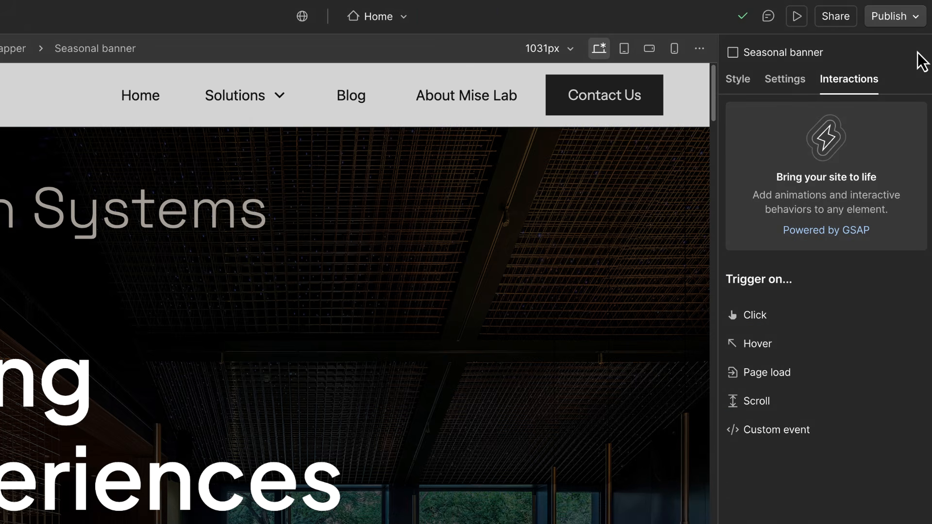
{"action": "left_click", "coordinate": [784, 80]}
{"action": "left_click", "coordinate": [807, 215]}
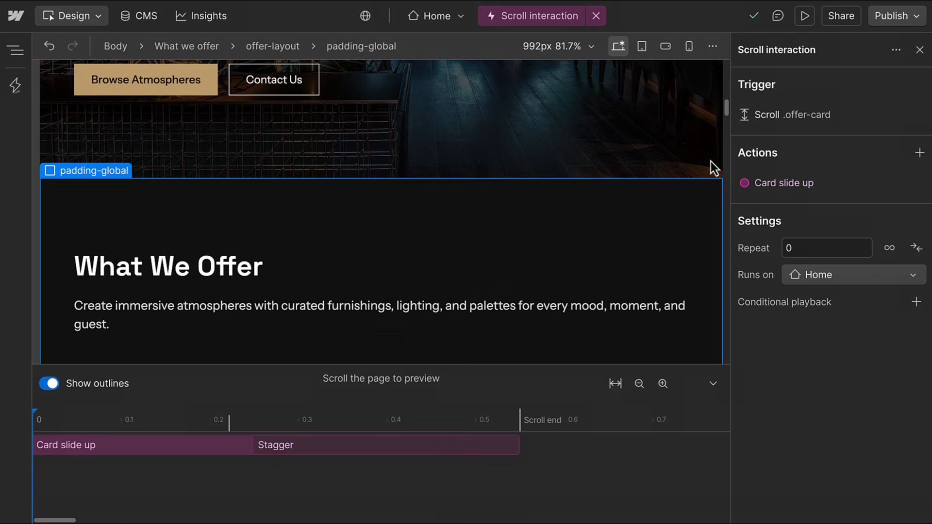
{"action": "scroll", "coordinate": [710, 161], "scroll_direction": "down", "scroll_amount": 5}
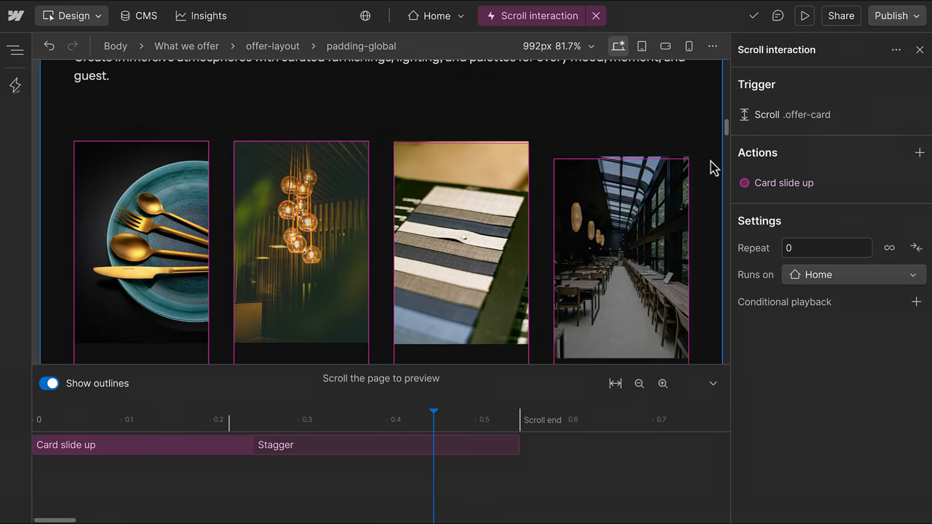
{"action": "left_click", "coordinate": [803, 114]}
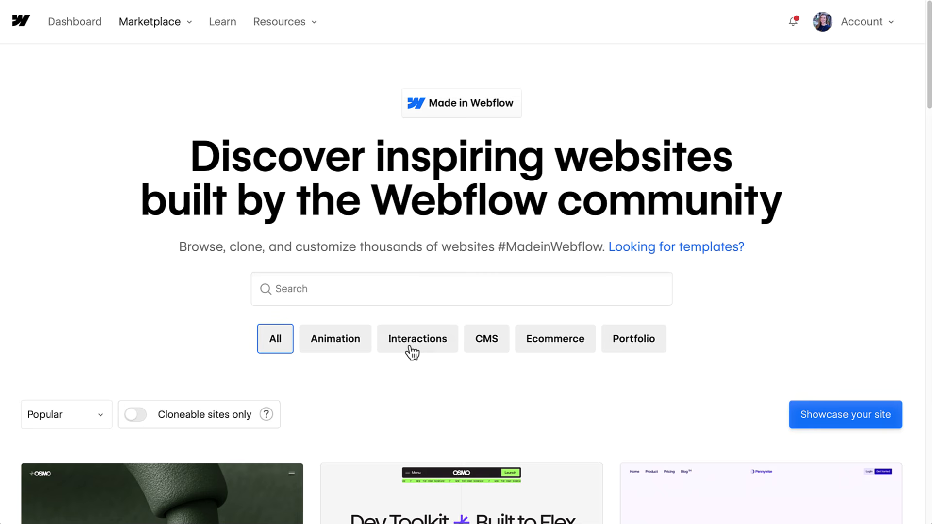
Filter the showcase to Interactions with Cloneable sites only switched on.
{"action": "left_click", "coordinate": [413, 352]}
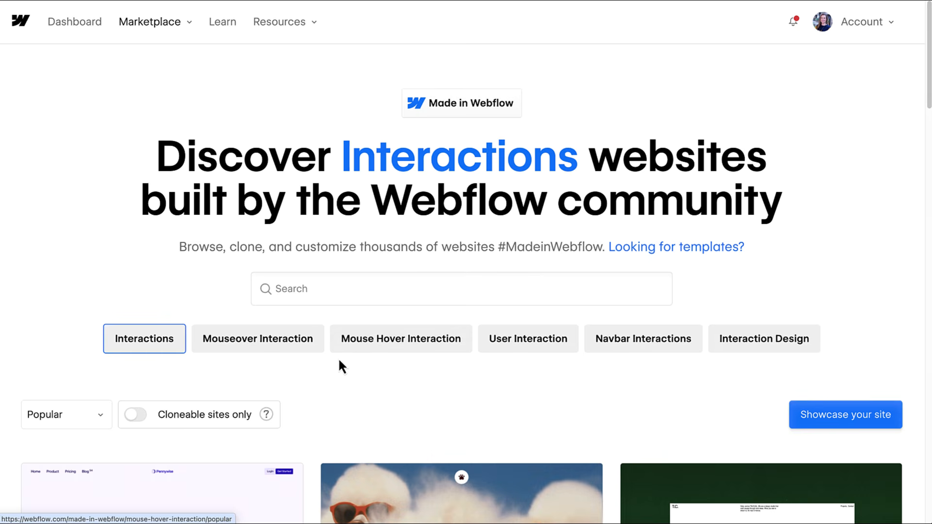
{"action": "left_click", "coordinate": [136, 414]}
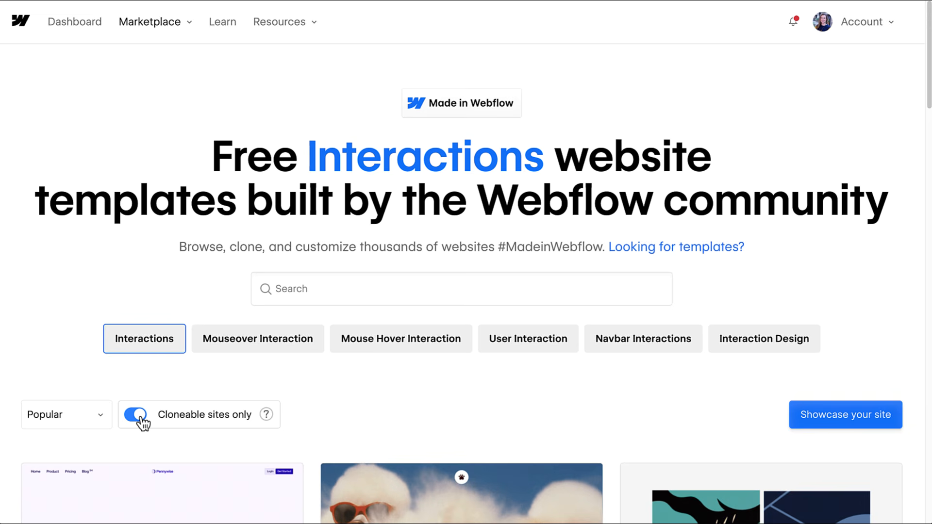
{"action": "scroll", "coordinate": [142, 423], "scroll_direction": "down", "scroll_amount": 3}
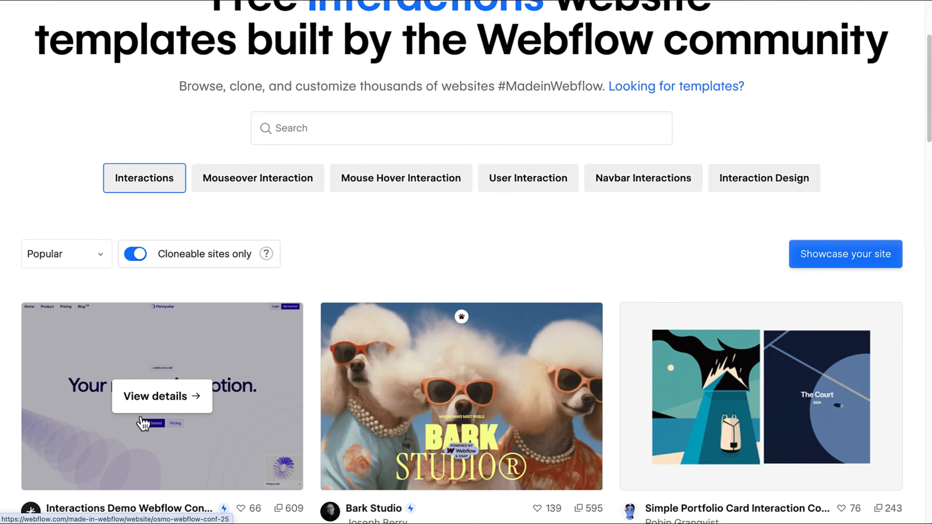